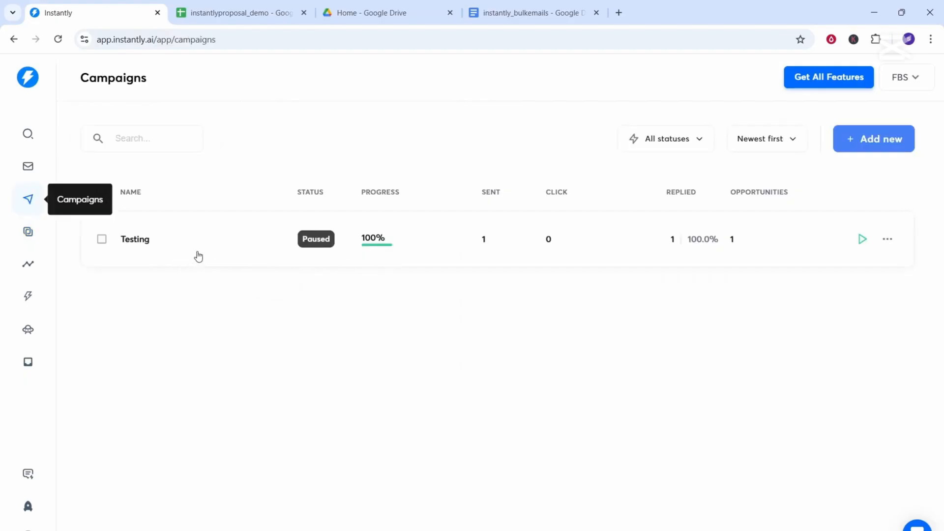
# Step: Create a new campaign named proposal_demo
pyautogui.click(864, 142)
pyautogui.press('BackSpace')
pyautogui.press('BackSpace')
pyautogui.press('BackSpace')
pyautogui.press('BackSpace')
pyautogui.press('BackSpace')
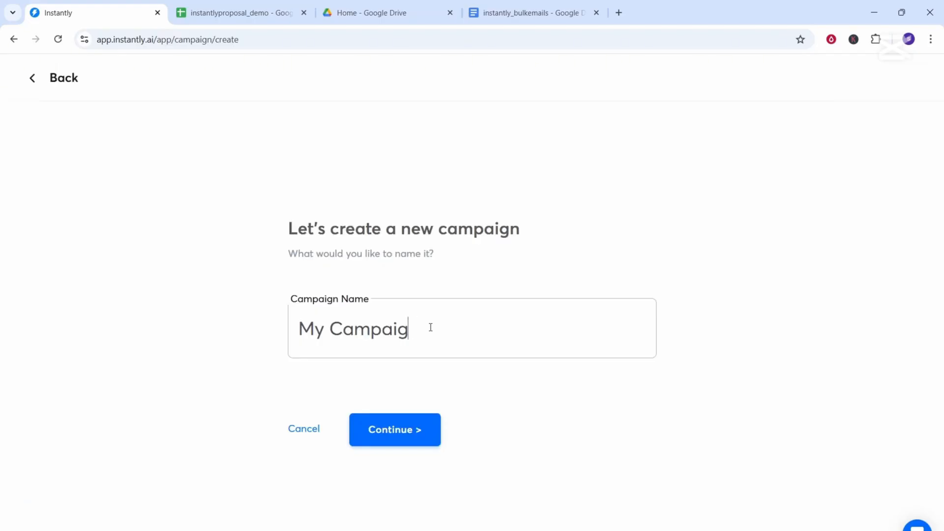
pyautogui.press('BackSpace')
pyautogui.press('BackSpace')
pyautogui.press('BackSpace')
pyautogui.press('BackSpace')
pyautogui.press('BackSpace')
pyautogui.press('BackSpace')
pyautogui.write('proposal_demo')
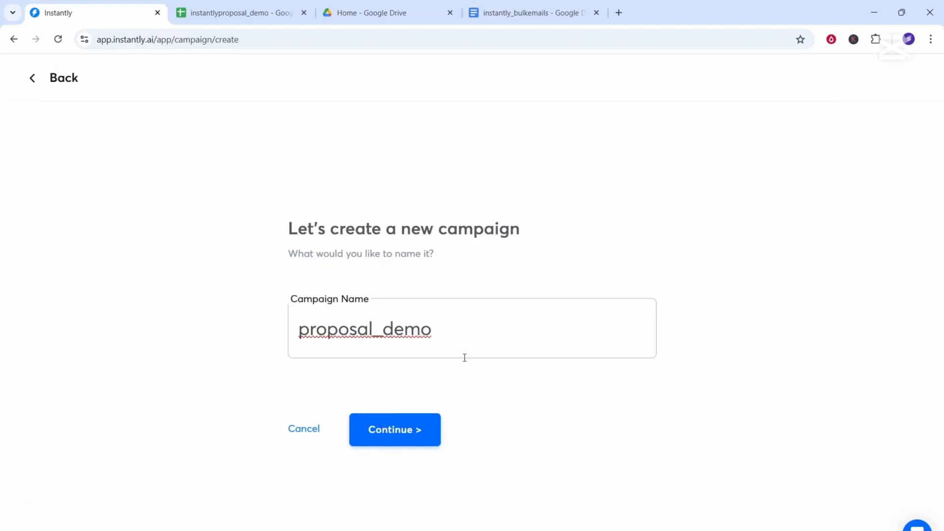
pyautogui.click(385, 435)
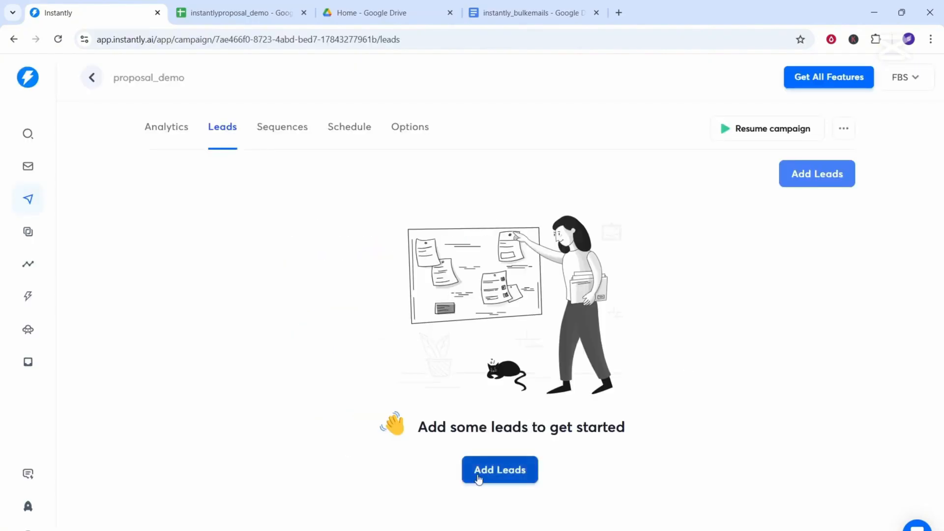
# Step: Add leads to the campaign from a CSV, choosing the instantlyproposal_demo file
pyautogui.click(804, 181)
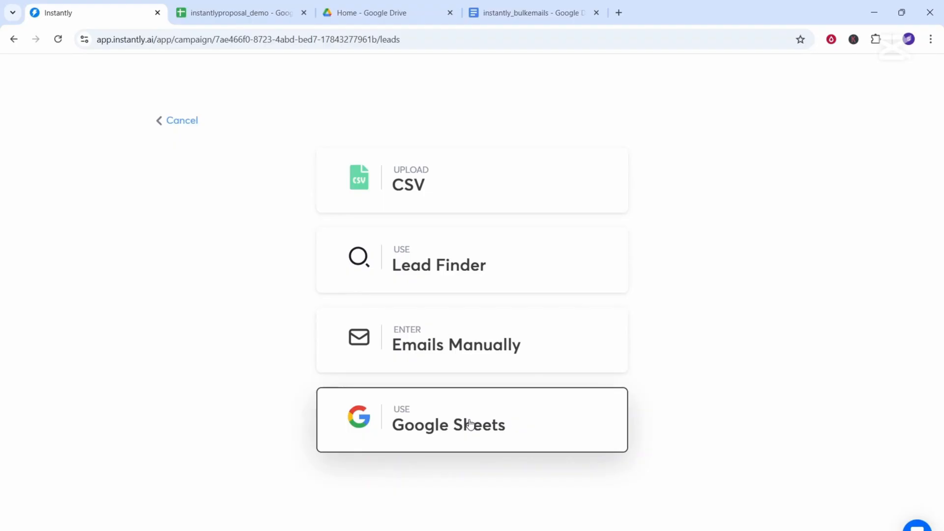
pyautogui.click(500, 206)
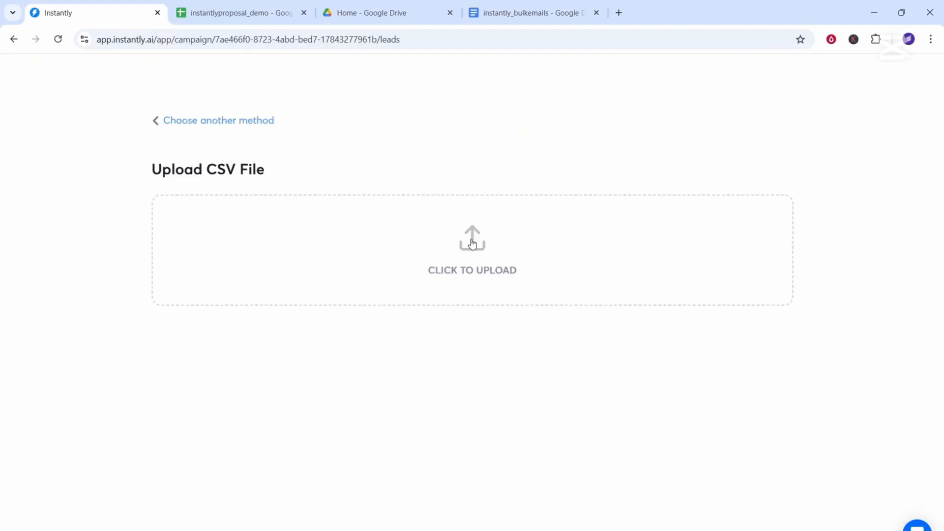
pyautogui.click(472, 244)
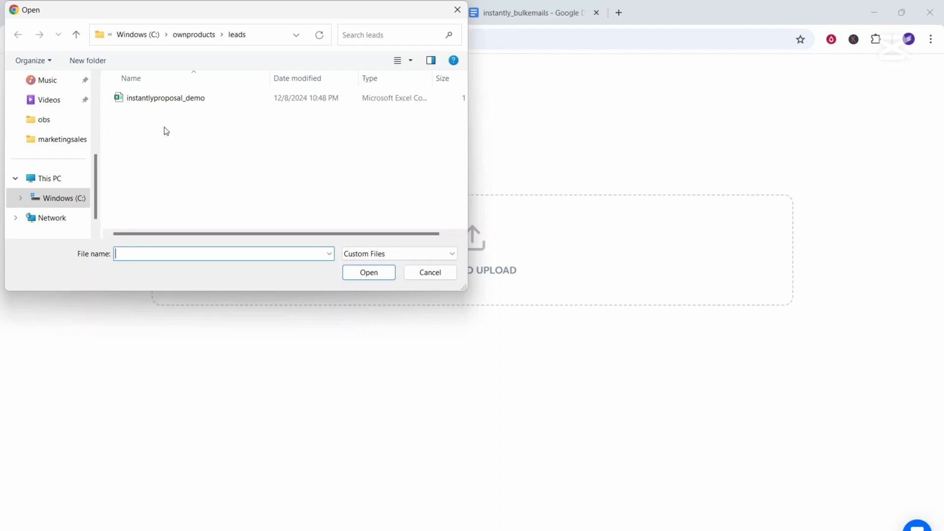
pyautogui.click(160, 98)
pyautogui.click(366, 274)
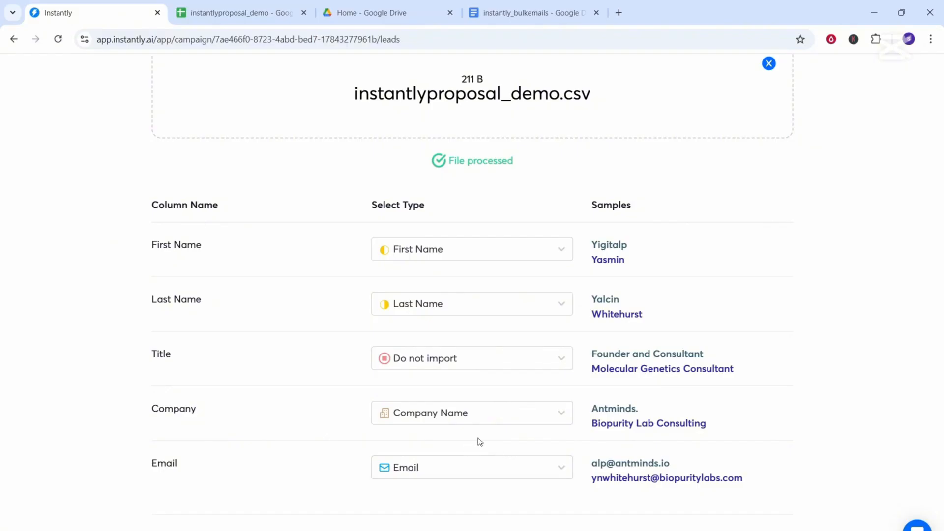
# Step: Upload all detected contacts from the CSV to the campaign, keeping the column mapping and duplicate checks
pyautogui.scroll(-4, 475, 443)
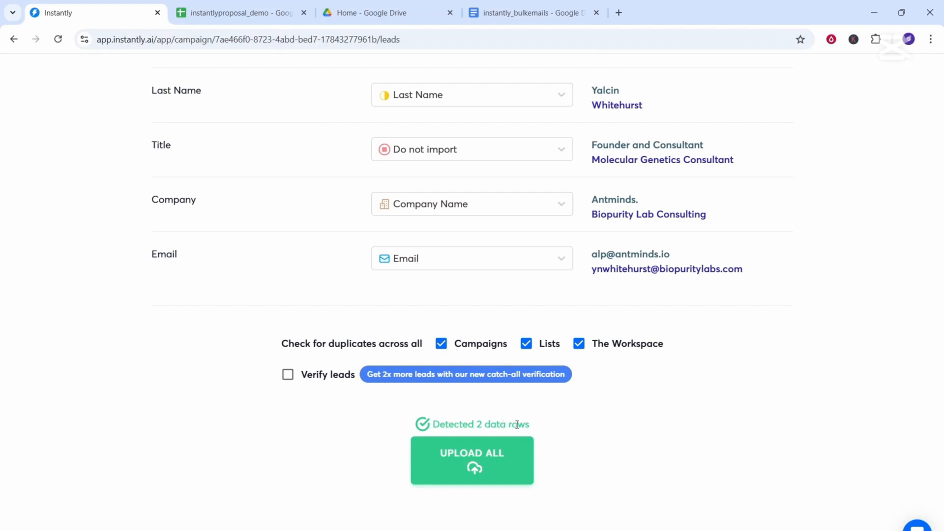
pyautogui.click(488, 461)
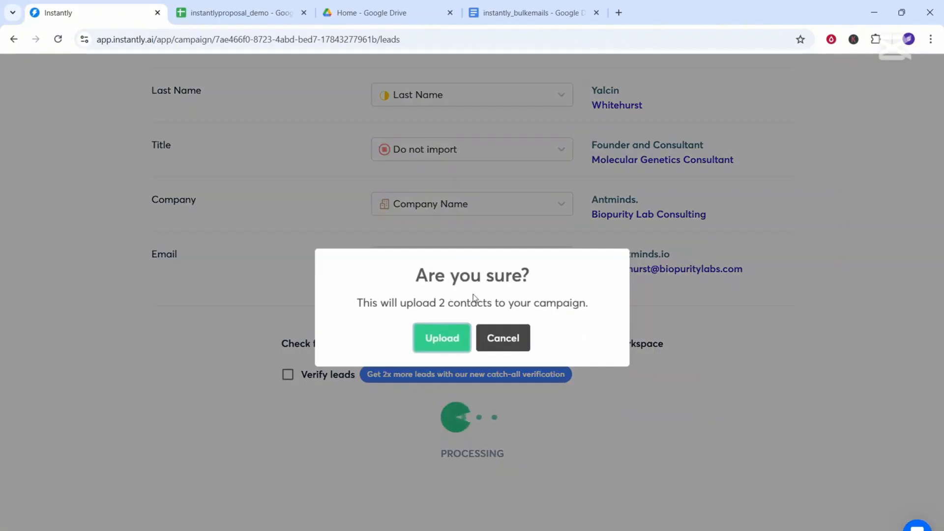
pyautogui.click(435, 340)
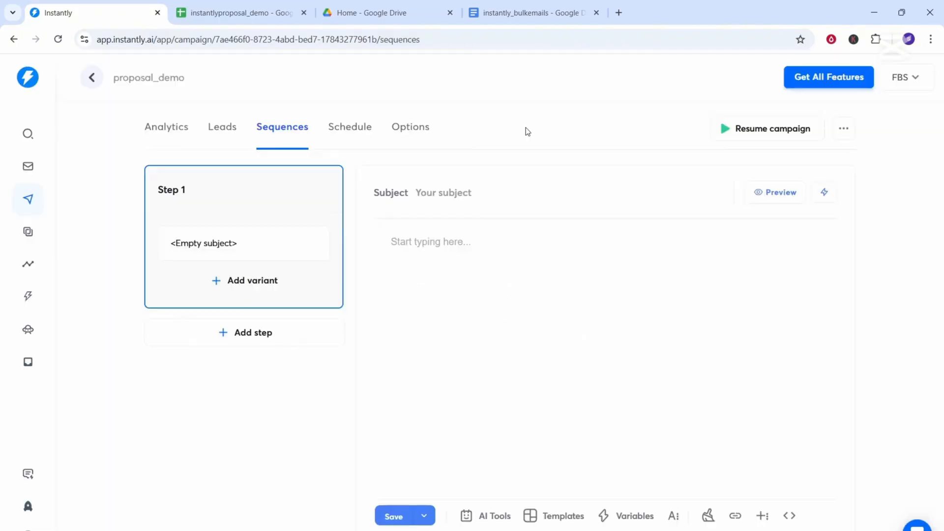
# Step: Return to the campaign's leads and choose Lead Finder as the method for adding more
pyautogui.click(219, 131)
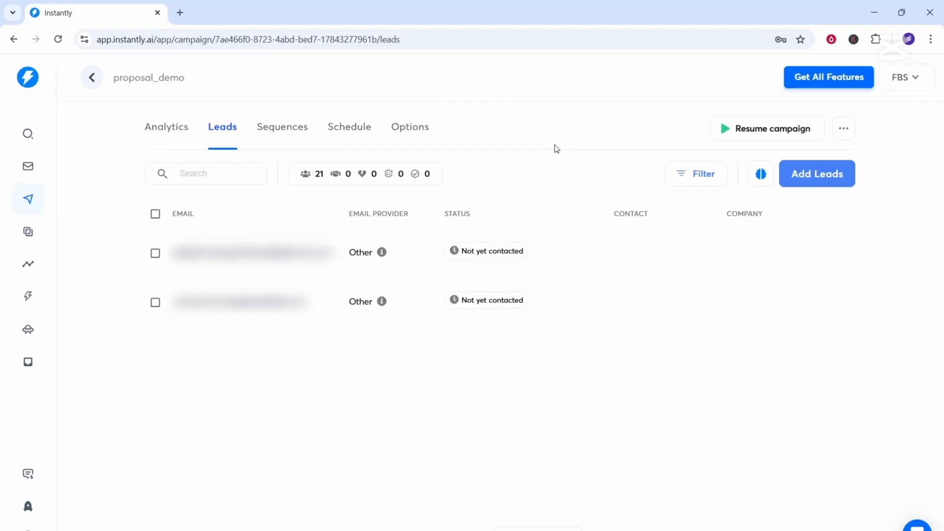
pyautogui.click(804, 180)
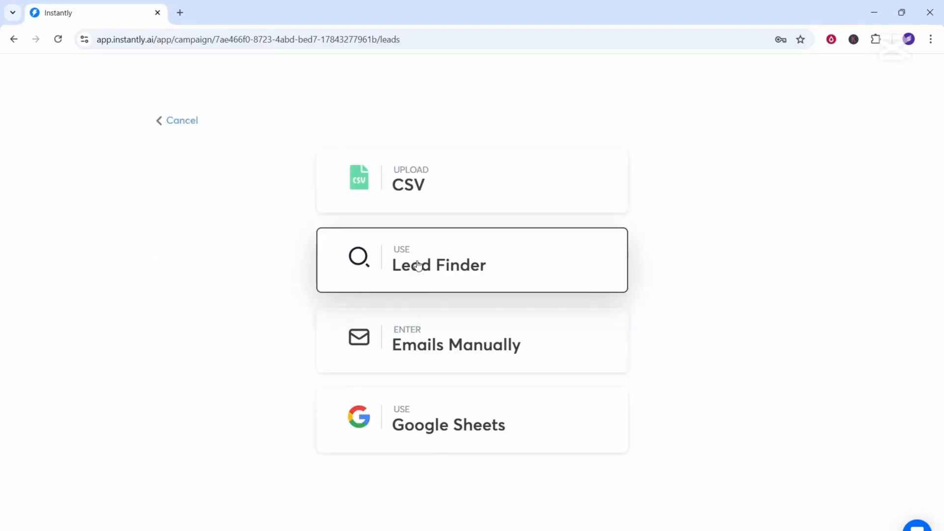
pyautogui.click(419, 266)
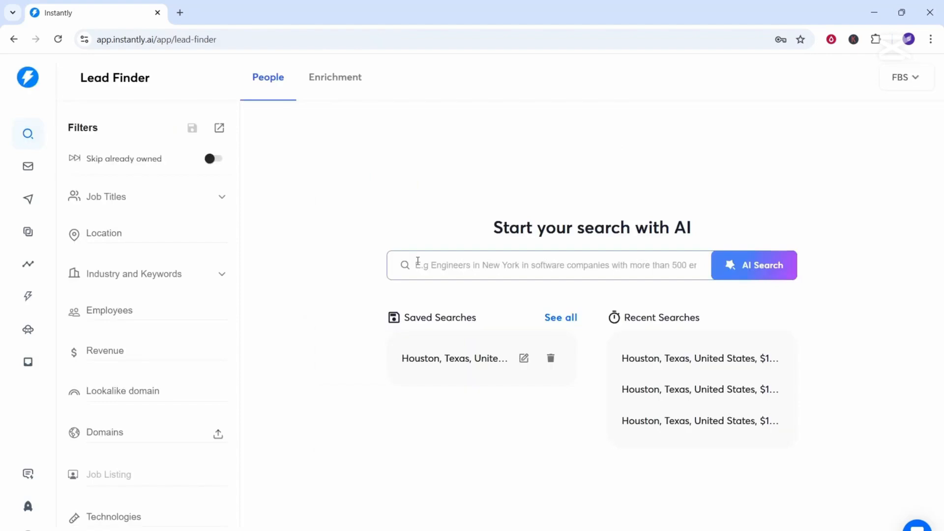
# Step: Filter the lead search to the job title CEO and the location Houston, Texas, United States
pyautogui.click(105, 198)
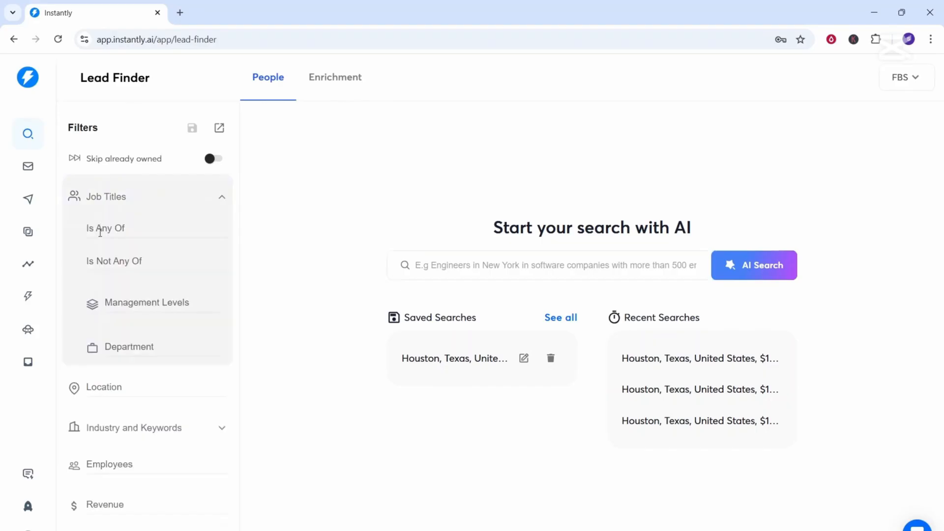
pyautogui.click(100, 228)
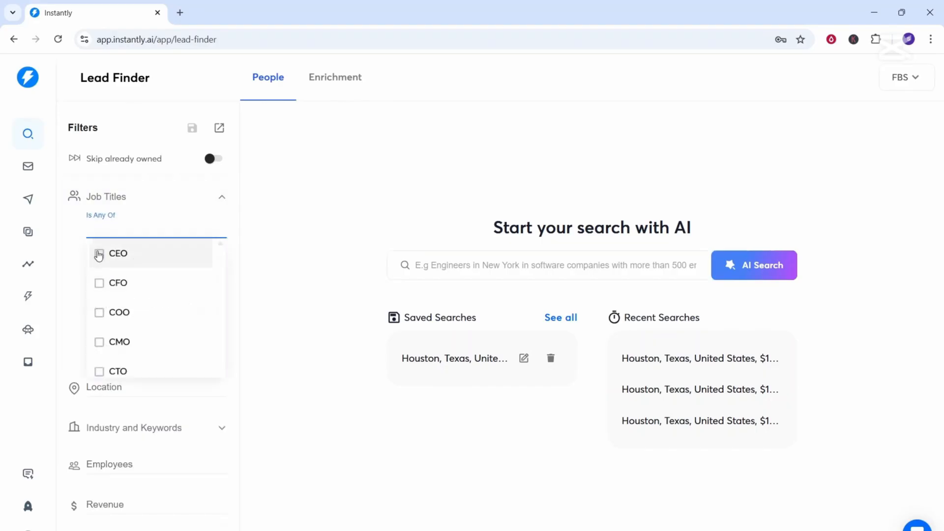
pyautogui.click(99, 254)
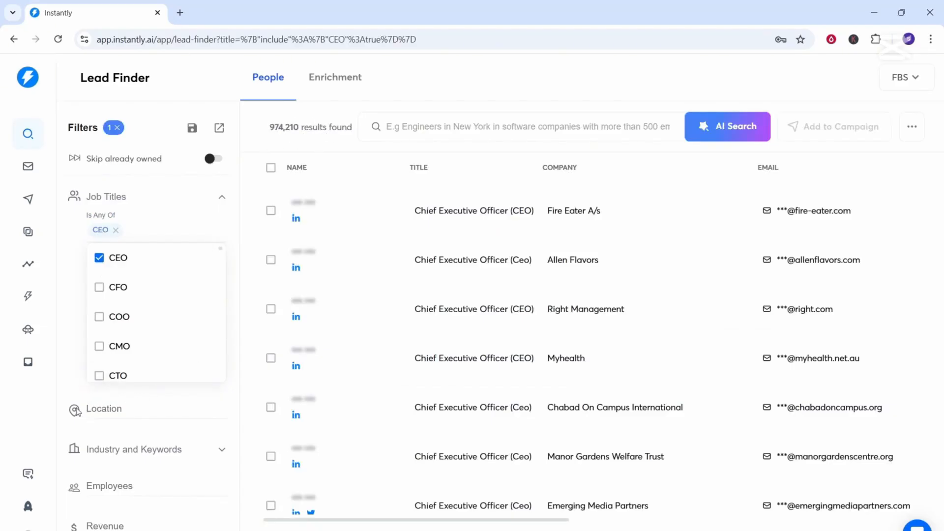
pyautogui.click(107, 408)
pyautogui.write('hous')
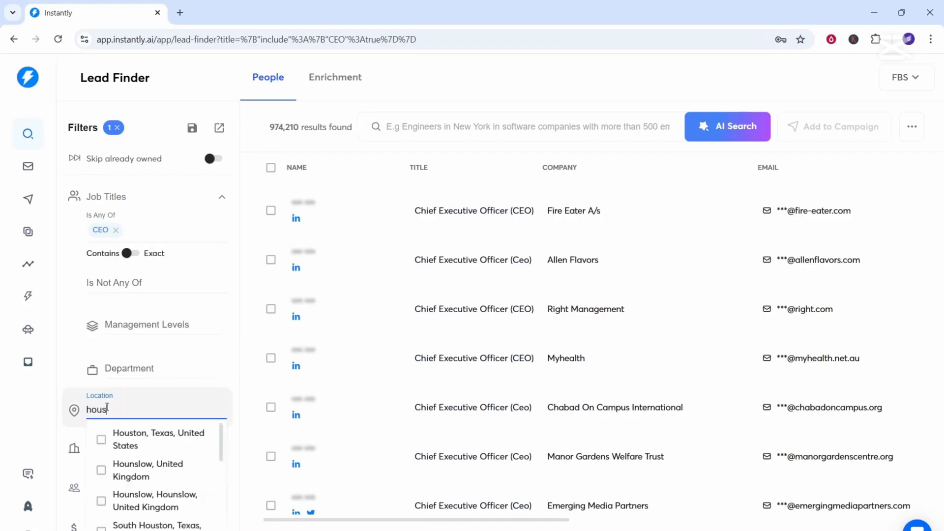
pyautogui.click(120, 427)
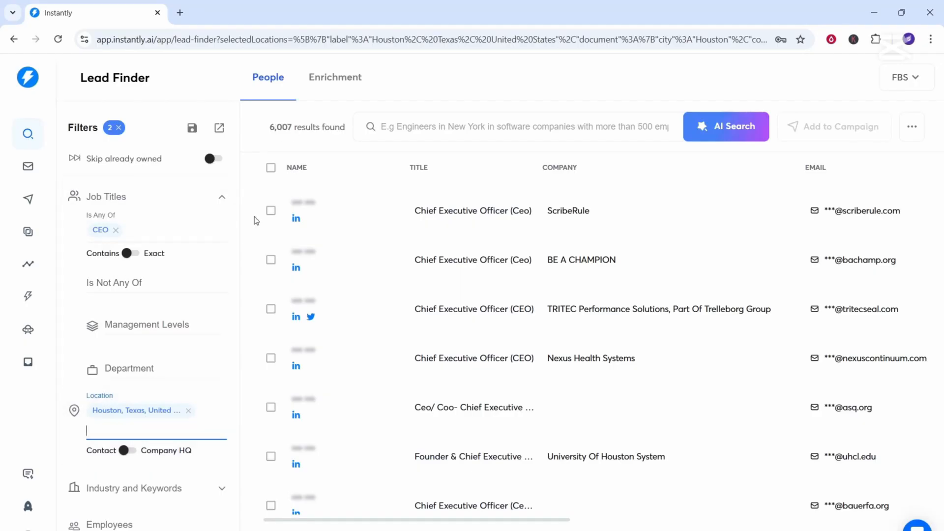
# Step: Narrow the lead search to companies with 0 - 25 employees and $10M - 50M revenue
pyautogui.click(114, 526)
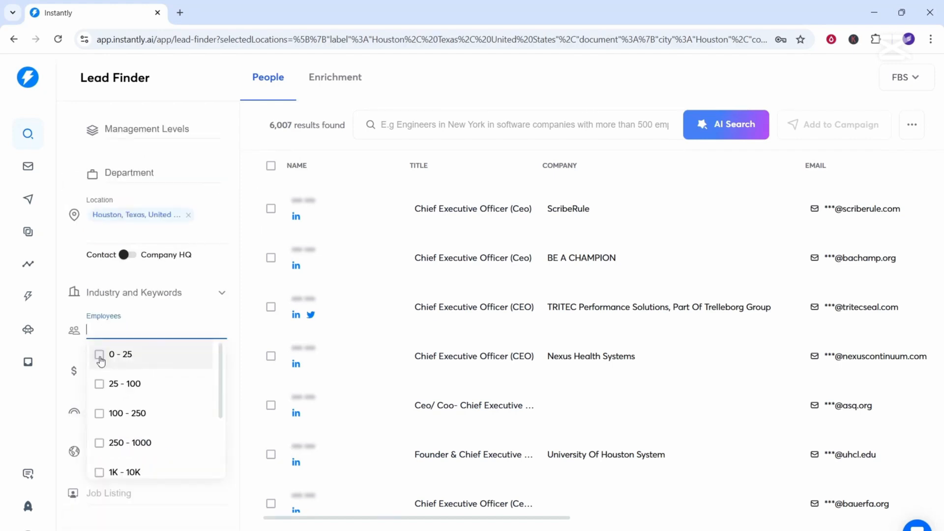
pyautogui.click(100, 358)
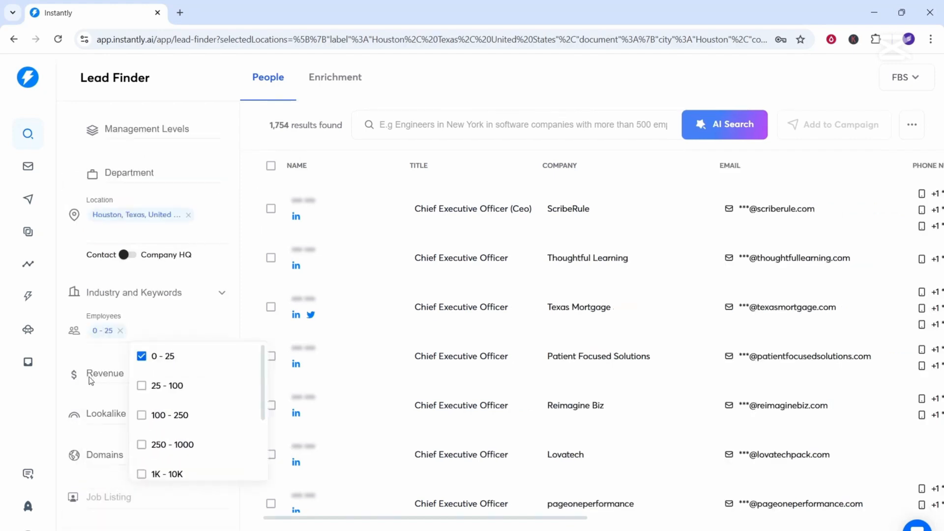
pyautogui.click(89, 377)
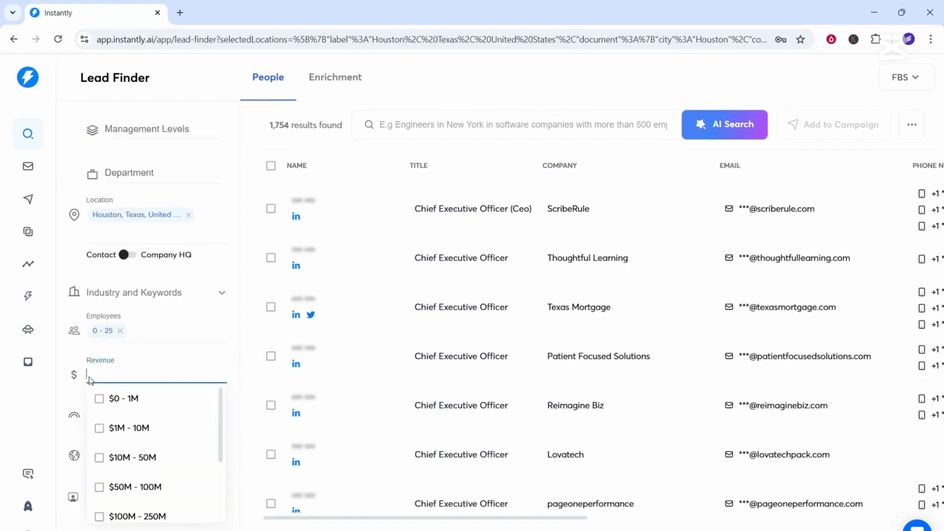
pyautogui.click(100, 458)
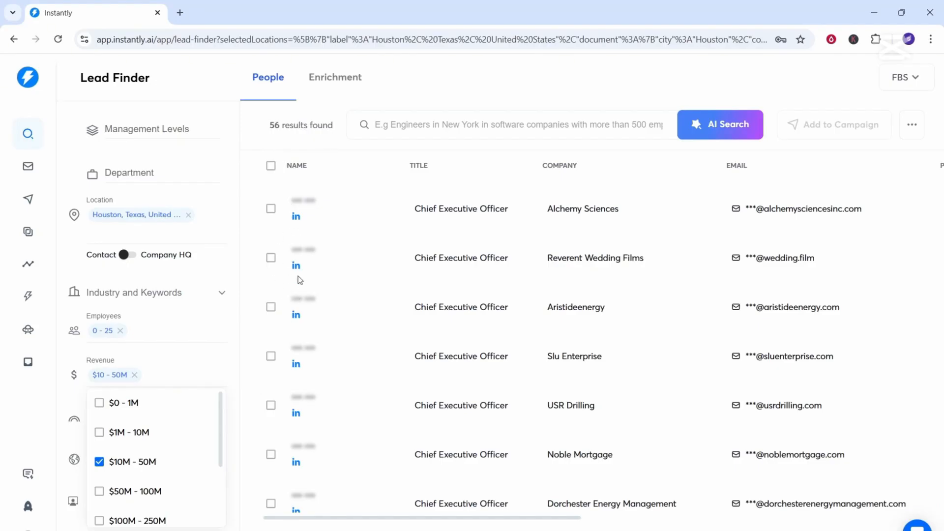
pyautogui.press('Escape')
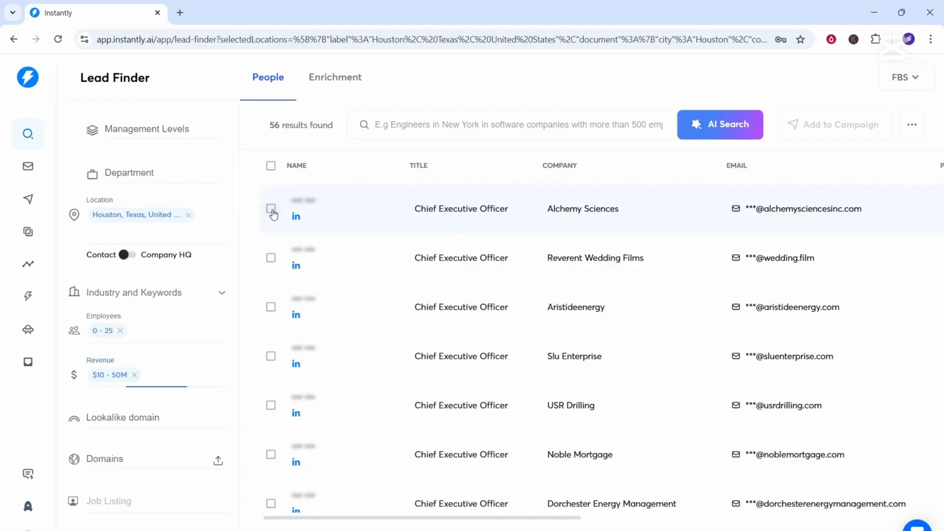
# Step: Add the Alchemy Sciences lead to the proposal_demo campaign and open that campaign's lead list
pyautogui.click(271, 208)
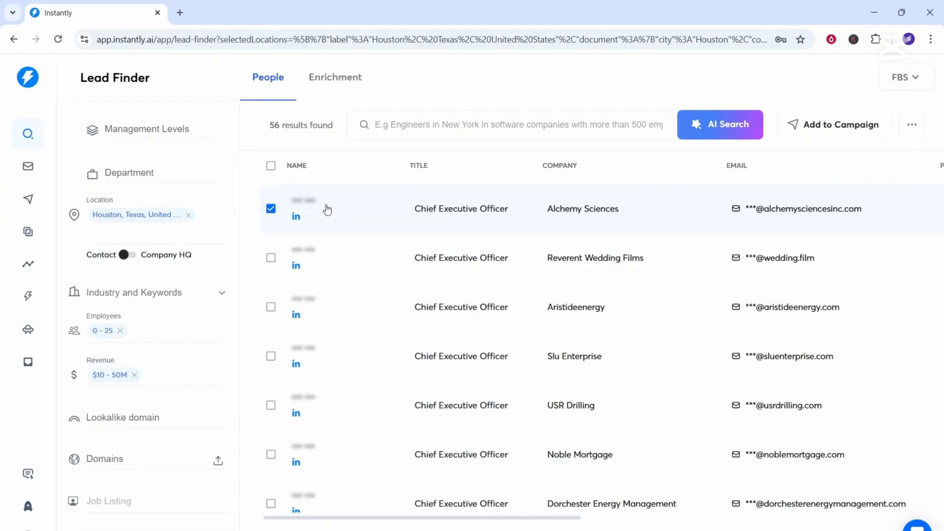
pyautogui.click(271, 166)
pyautogui.click(819, 130)
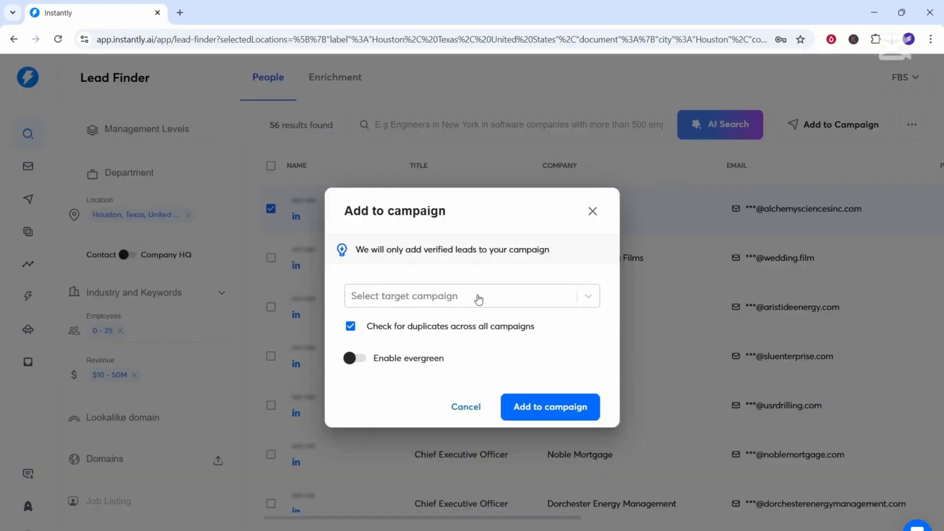
pyautogui.click(591, 298)
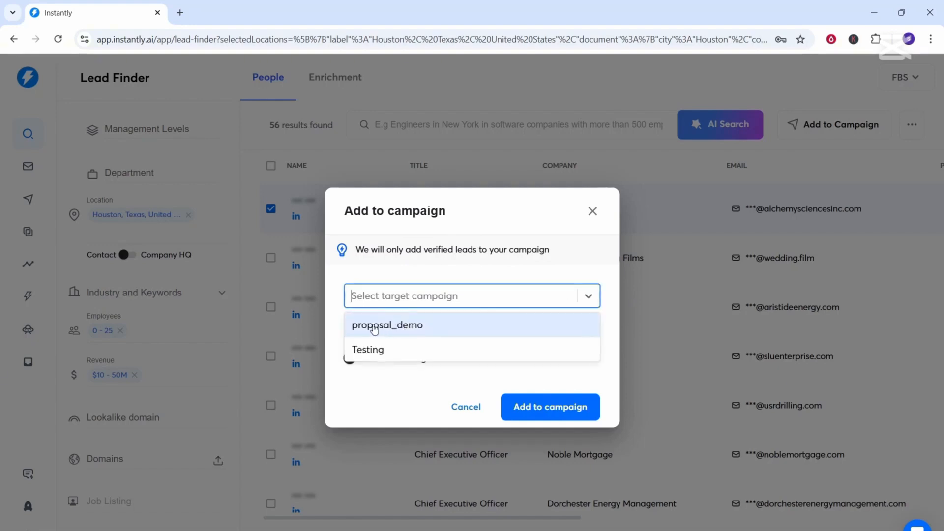
pyautogui.click(417, 327)
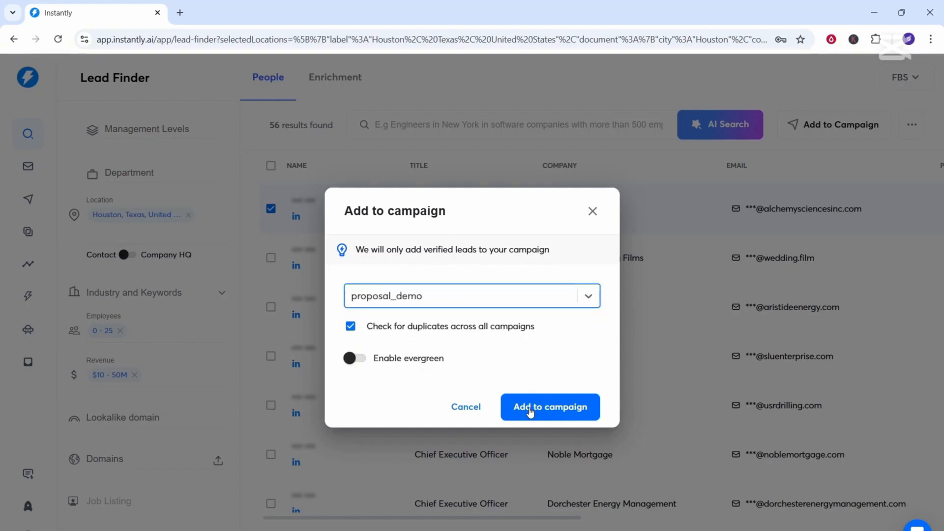
pyautogui.click(530, 411)
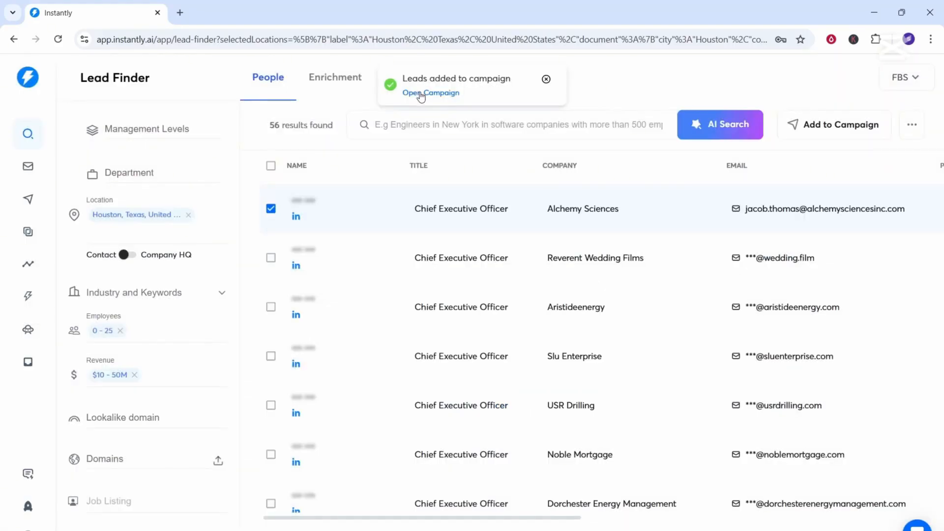
pyautogui.click(422, 93)
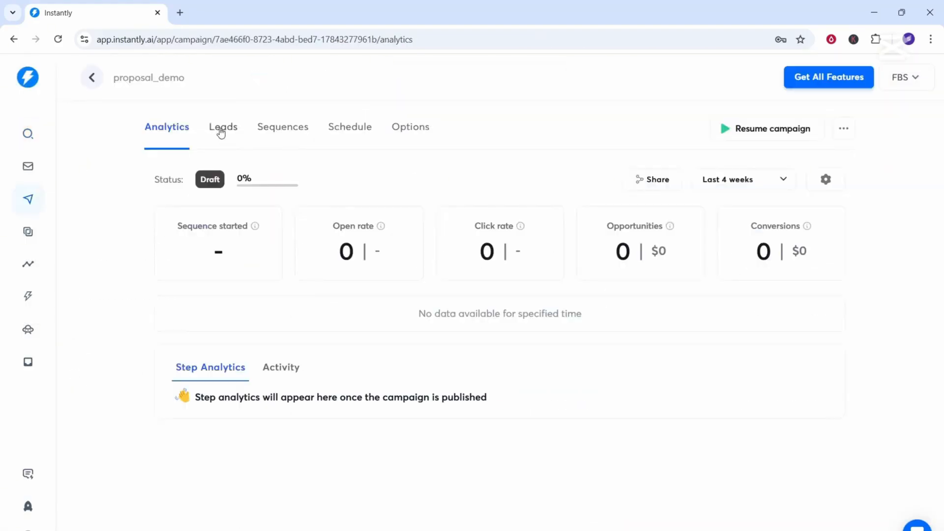
pyautogui.click(221, 131)
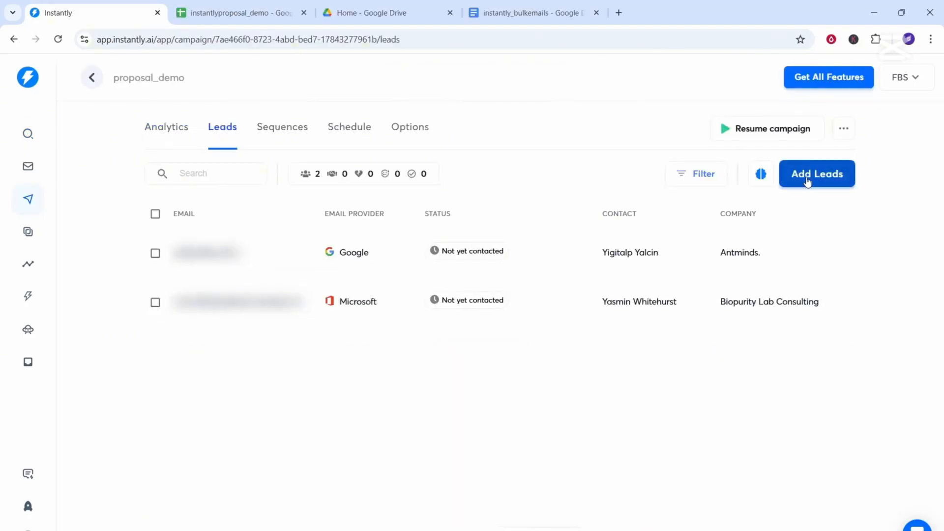
# Step: Choose manual email entry for adding leads and paste in all addresses copied from the instantly_bulkemails document
pyautogui.click(807, 182)
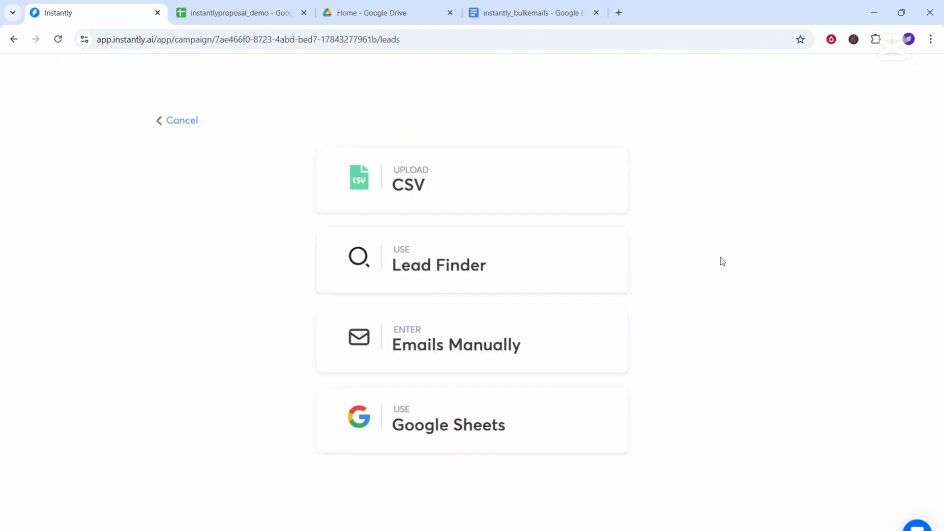
pyautogui.click(526, 338)
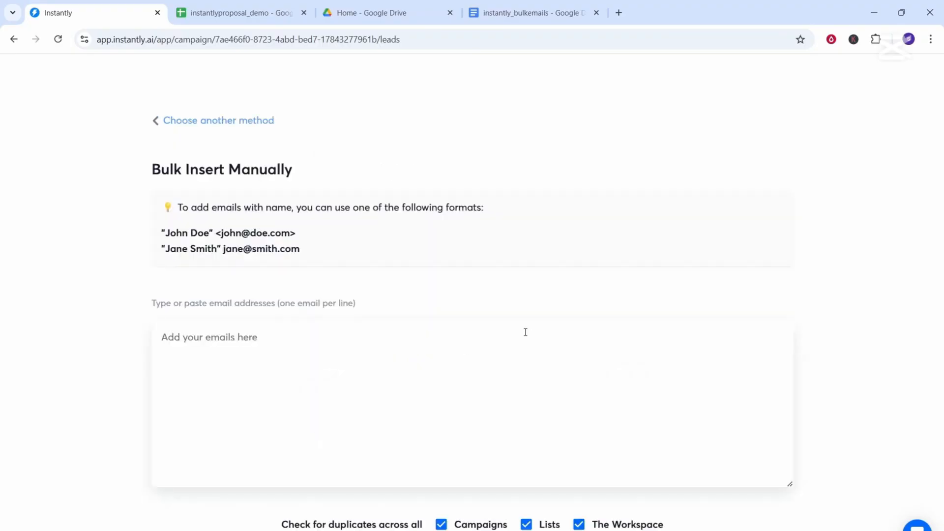
pyautogui.click(531, 12)
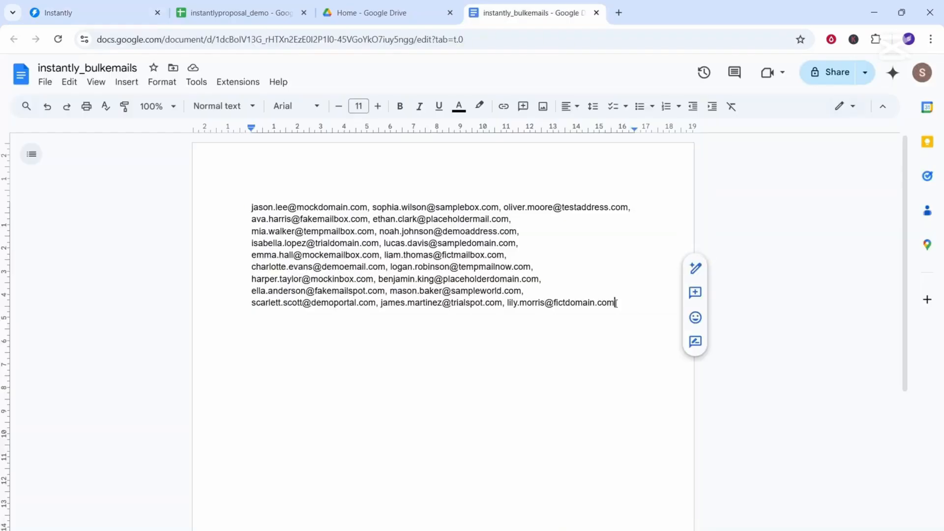
pyautogui.moveTo(615, 302); pyautogui.dragTo(436, 253)
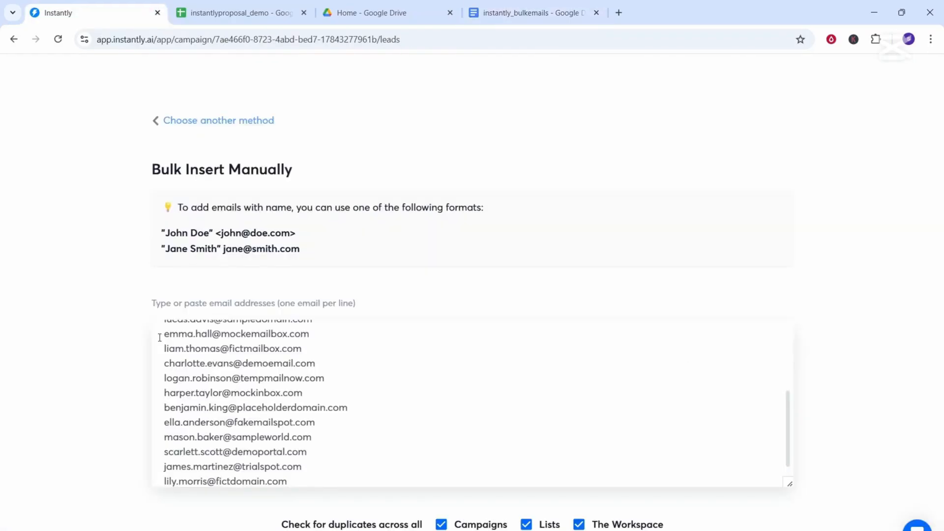
# Step: Import the pasted emails with all duplicate checks enabled and upload them to the proposal_demo campaign
pyautogui.scroll(-2, 445, 472)
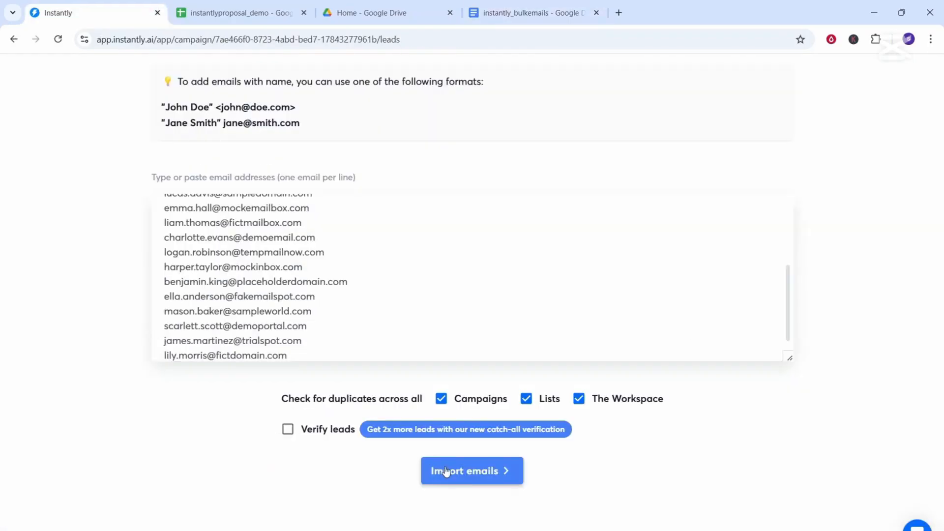
pyautogui.click(449, 473)
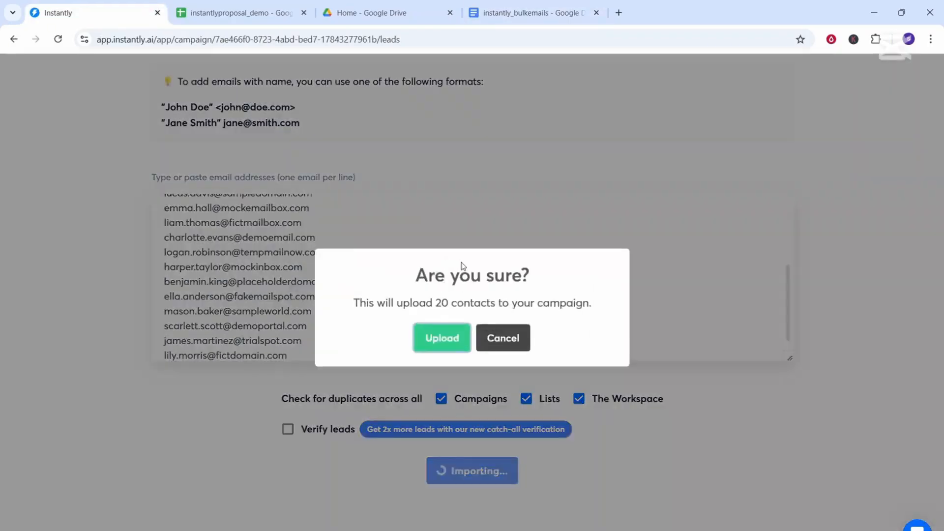
pyautogui.click(438, 341)
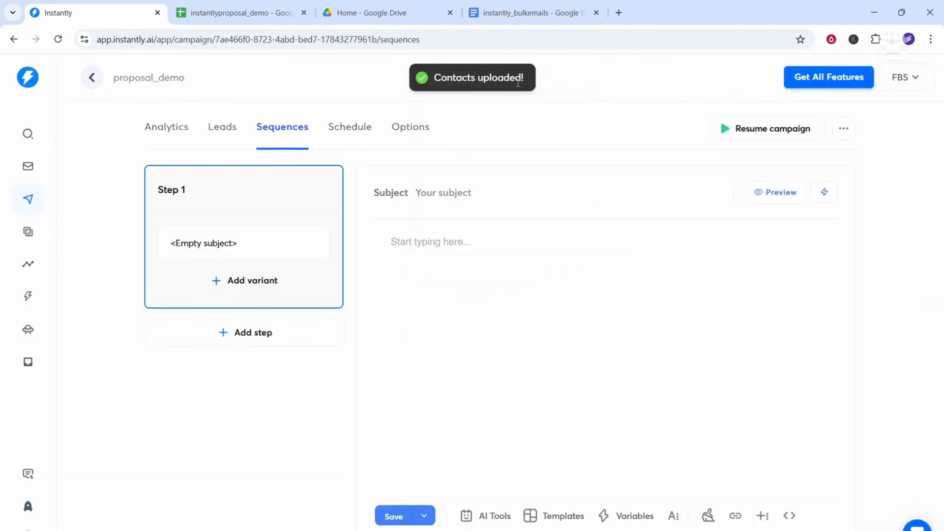
# Step: Return to the campaign's leads and choose Google Sheets as the method for adding more
pyautogui.click(223, 127)
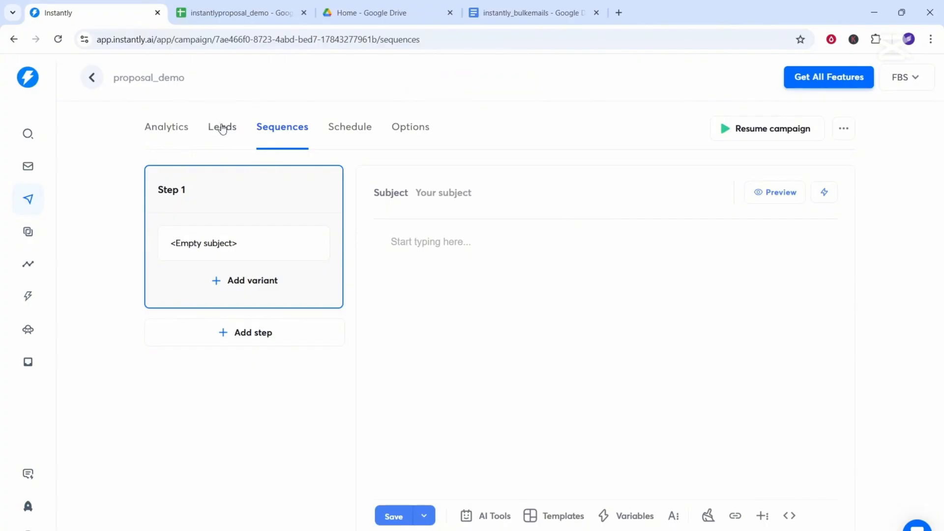
pyautogui.click(807, 179)
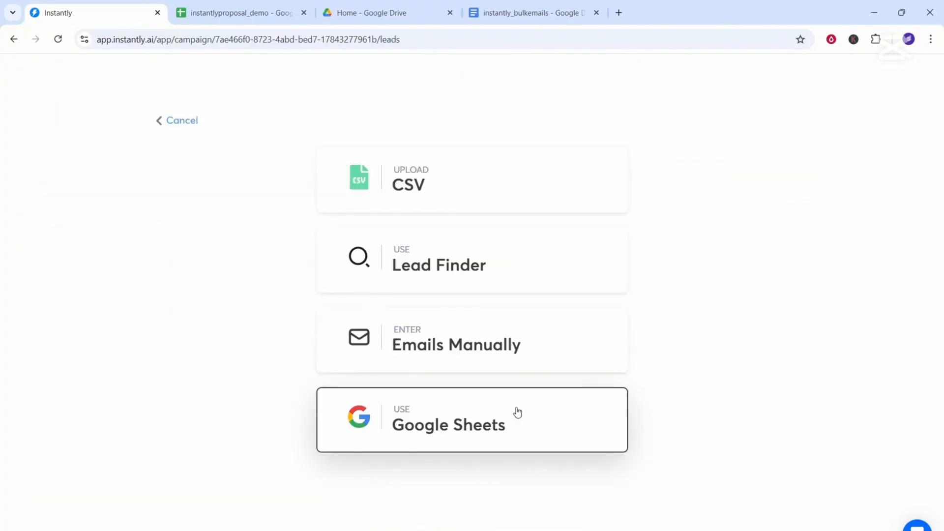
pyautogui.click(509, 432)
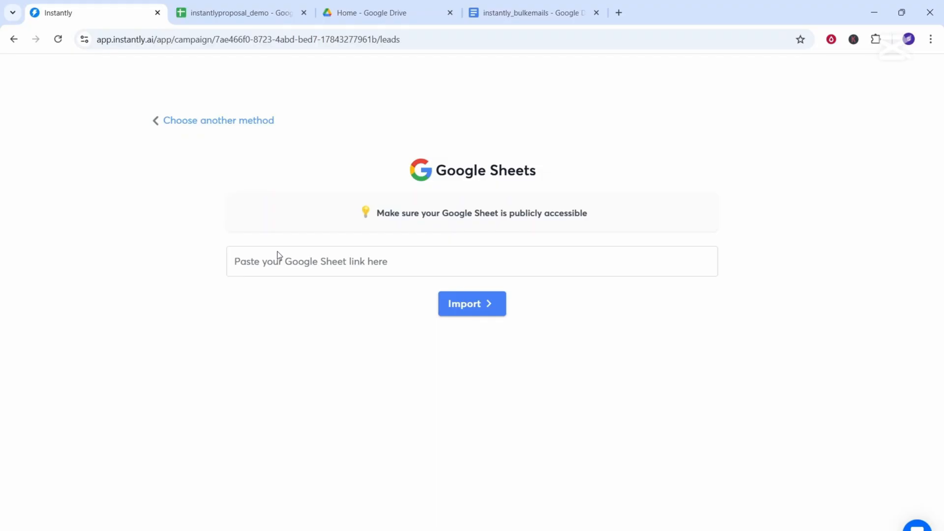
# Step: Copy the instantlyproposal_demo spreadsheet's link into the Google Sheets import and try to import it
pyautogui.click(235, 14)
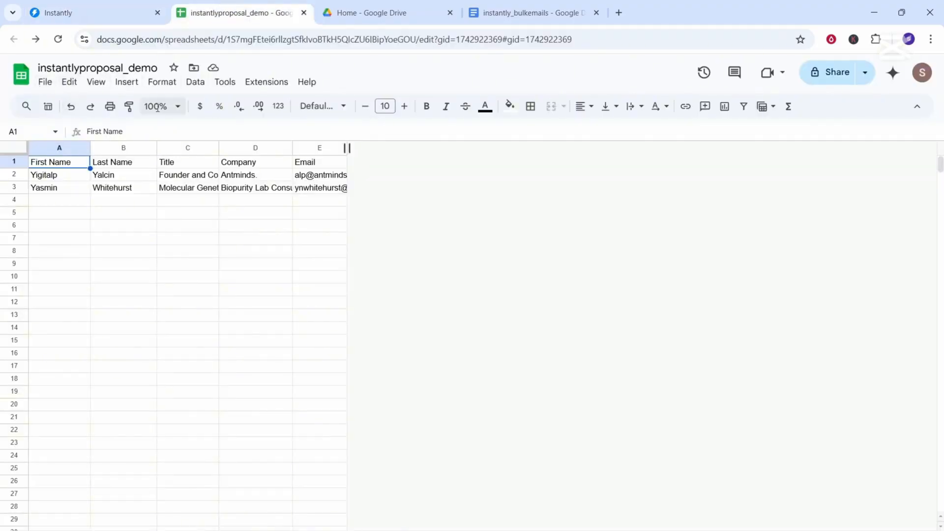
pyautogui.click(865, 73)
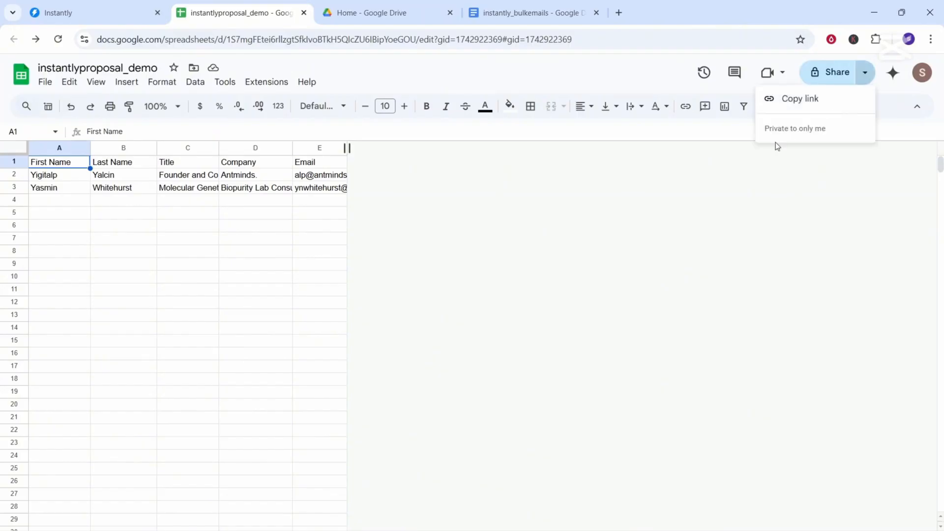
pyautogui.click(465, 40)
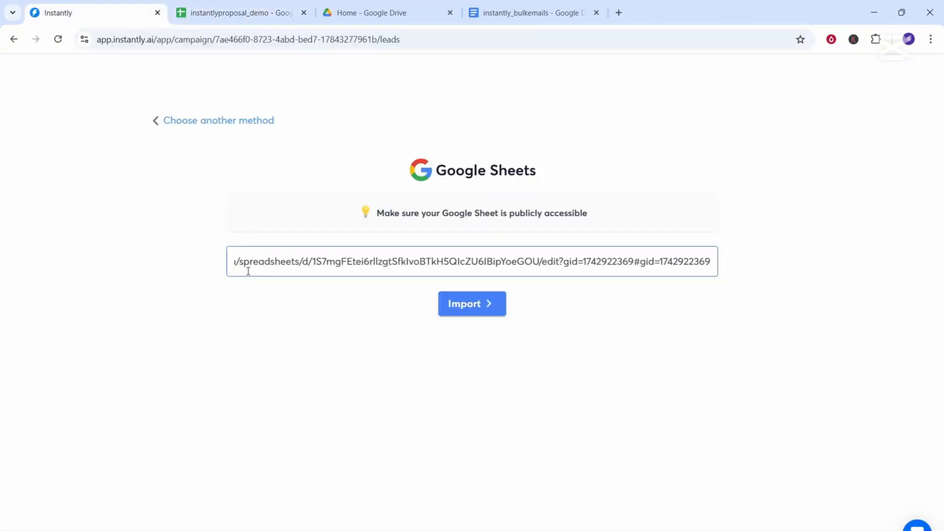
pyautogui.click(462, 310)
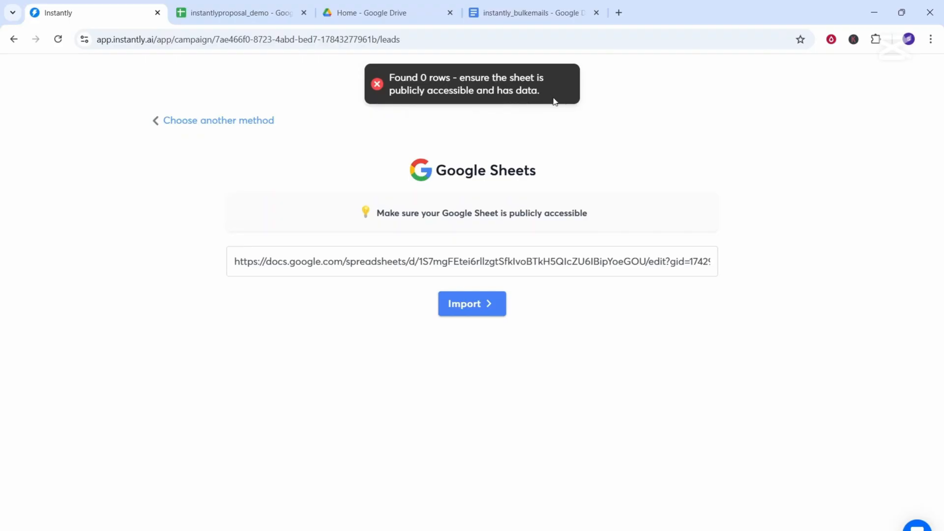
# Step: Switch to the instantlyproposal_demo spreadsheet and set its general access to Anyone with the link
pyautogui.click(219, 14)
pyautogui.click(819, 75)
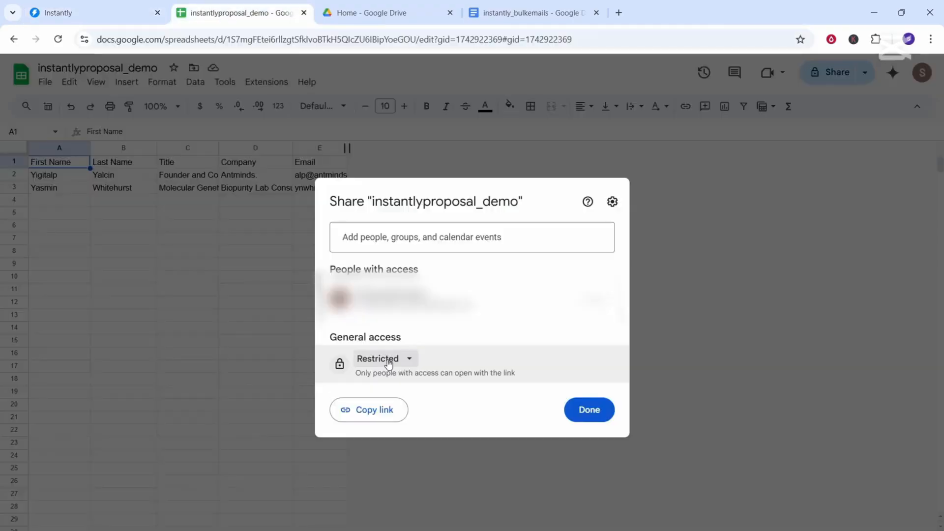
pyautogui.click(390, 363)
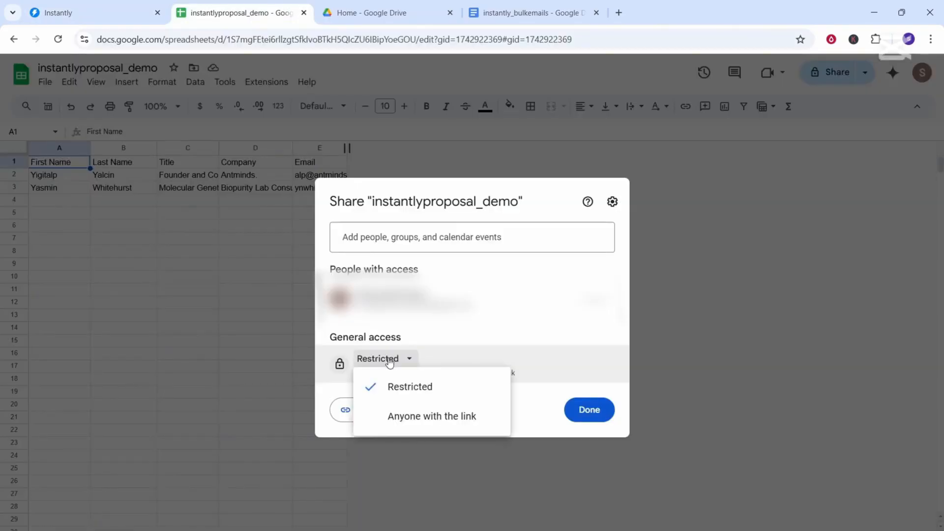
pyautogui.click(401, 423)
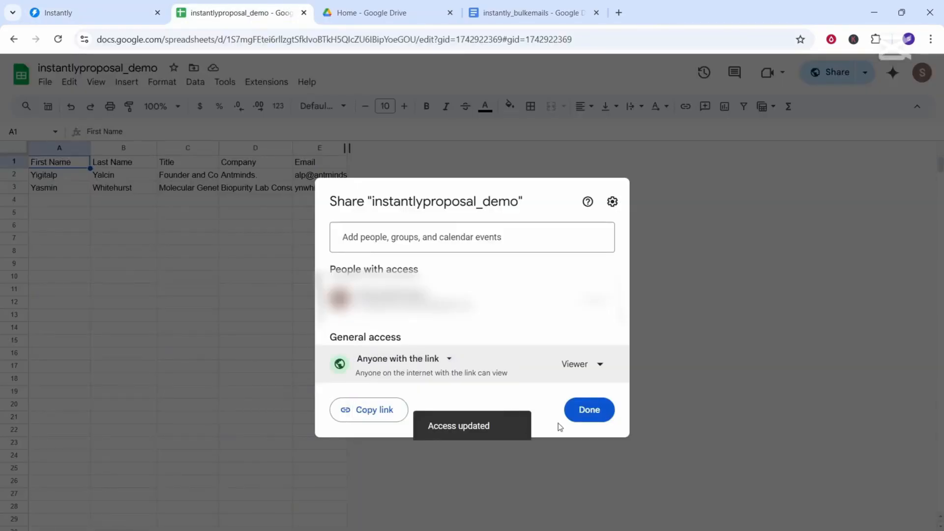
pyautogui.click(595, 413)
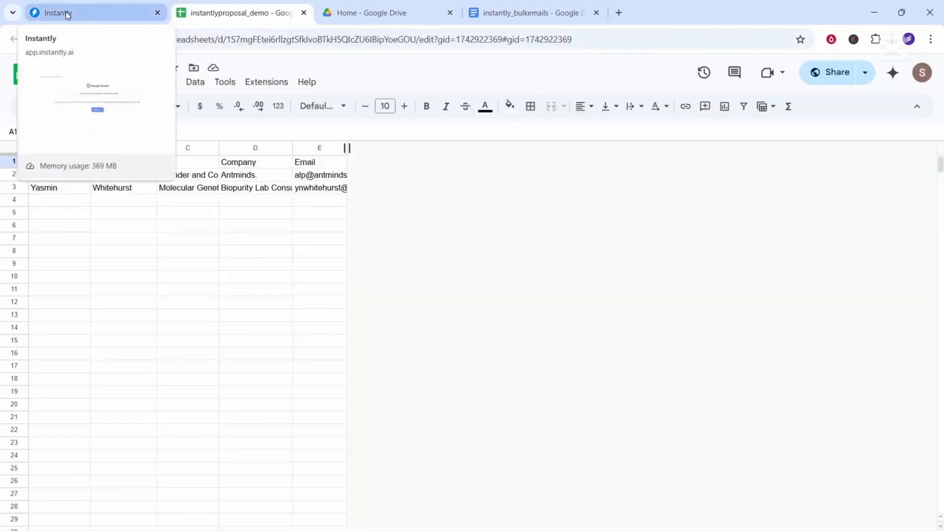
# Step: Back in Instantly, import the shared sheet again and upload all its contacts to the campaign with the existing column mapping
pyautogui.click(68, 15)
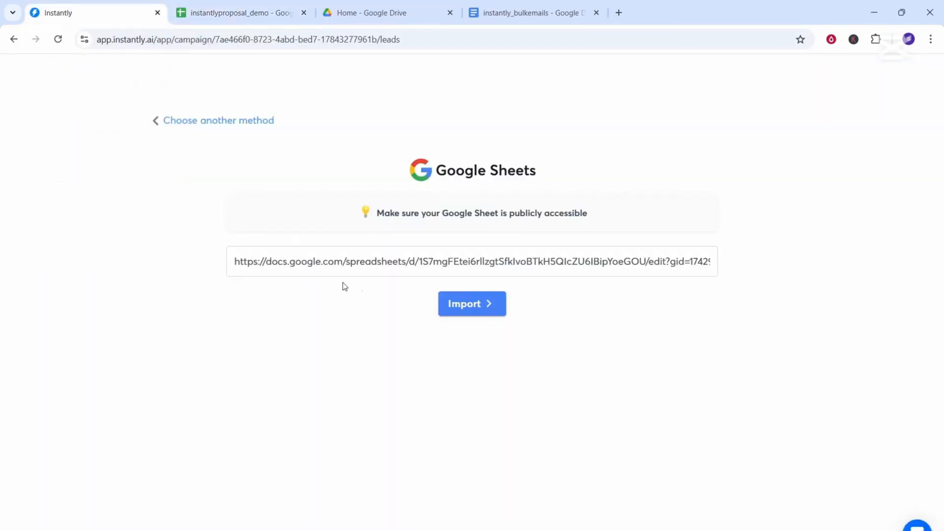
pyautogui.click(462, 307)
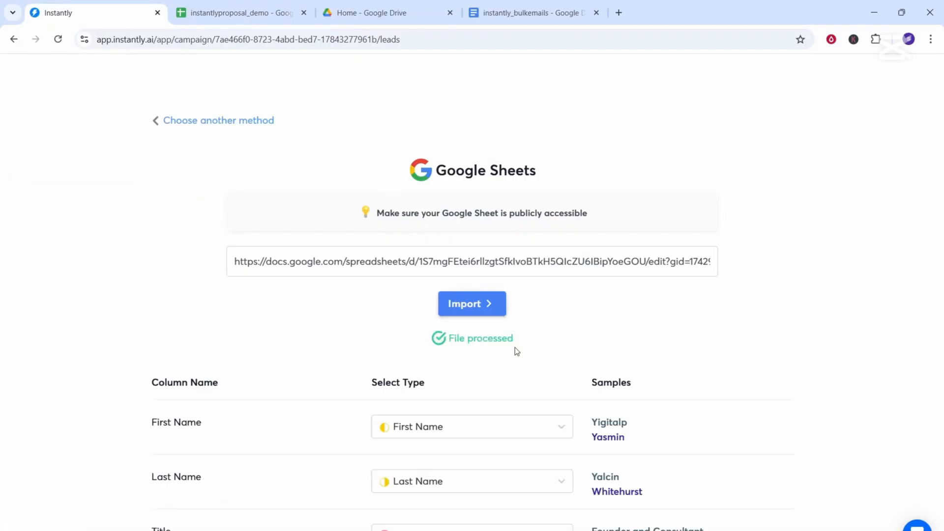
pyautogui.scroll(-5, 515, 348)
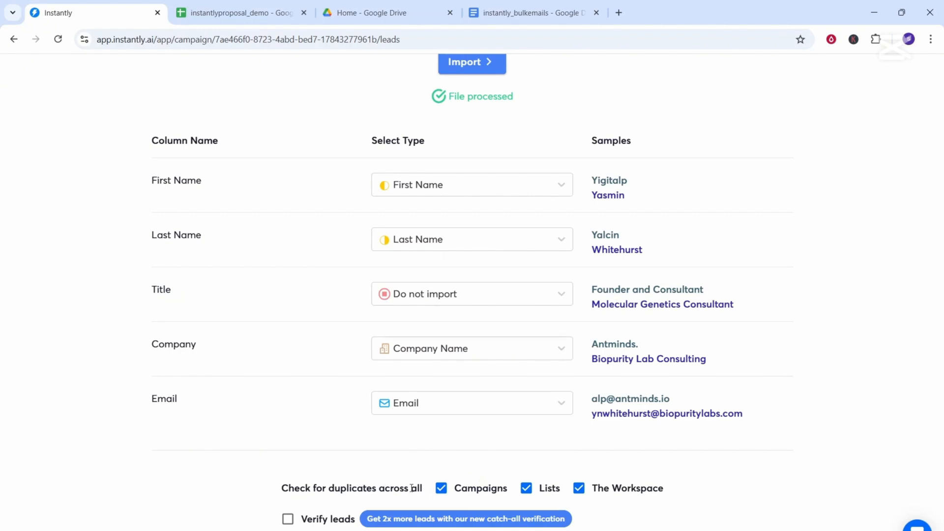
pyautogui.scroll(-3, 412, 488)
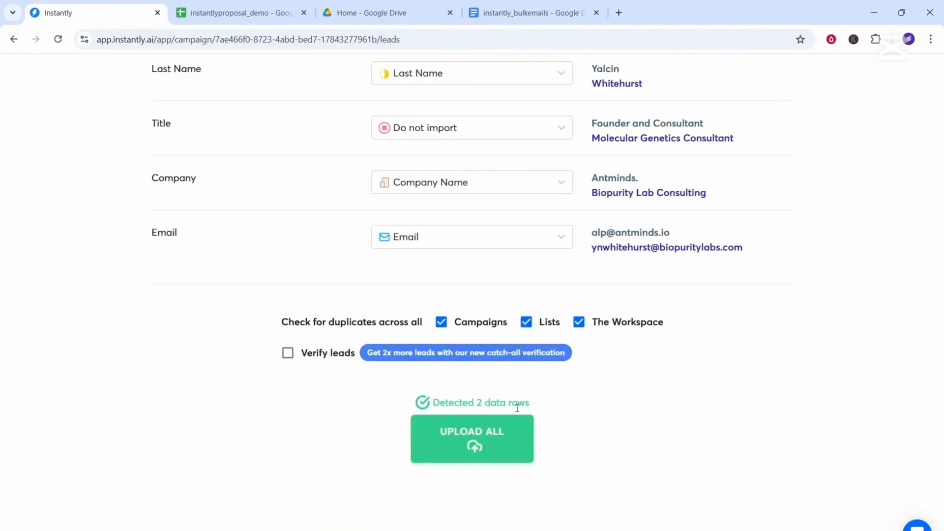
pyautogui.click(466, 439)
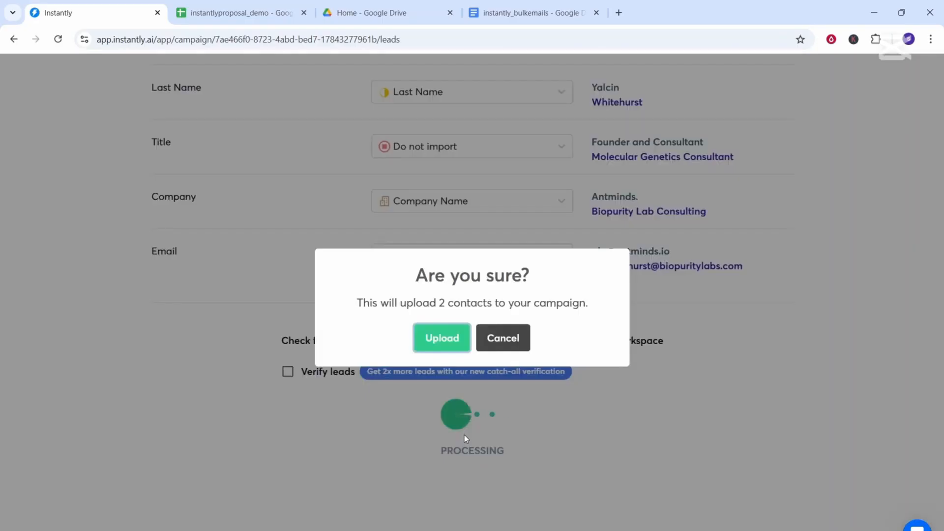
pyautogui.click(435, 339)
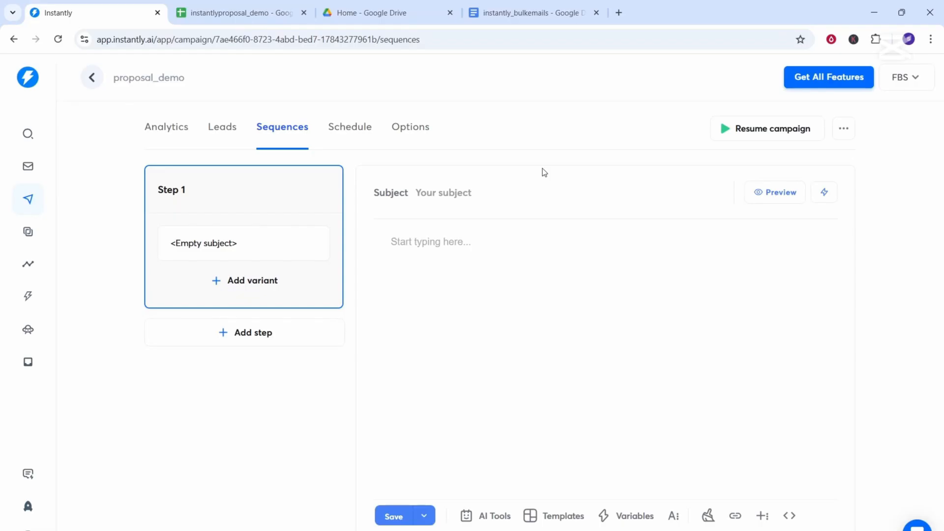
# Step: Open the campaign's lead list and delete the third lead
pyautogui.click(221, 130)
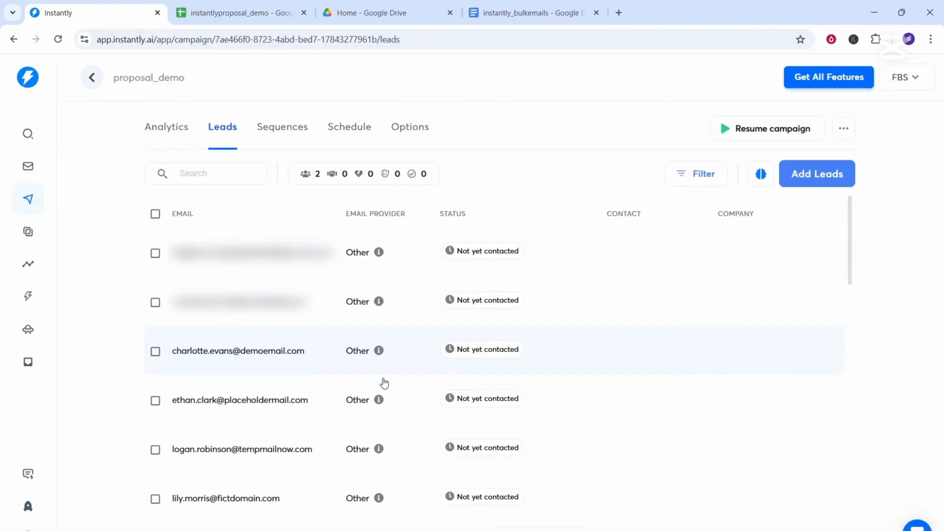
pyautogui.click(156, 351)
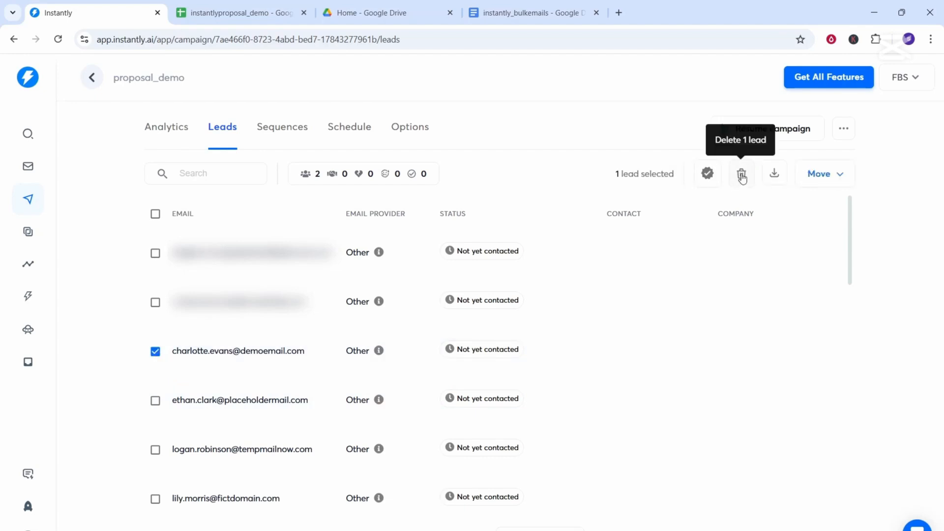
pyautogui.click(742, 175)
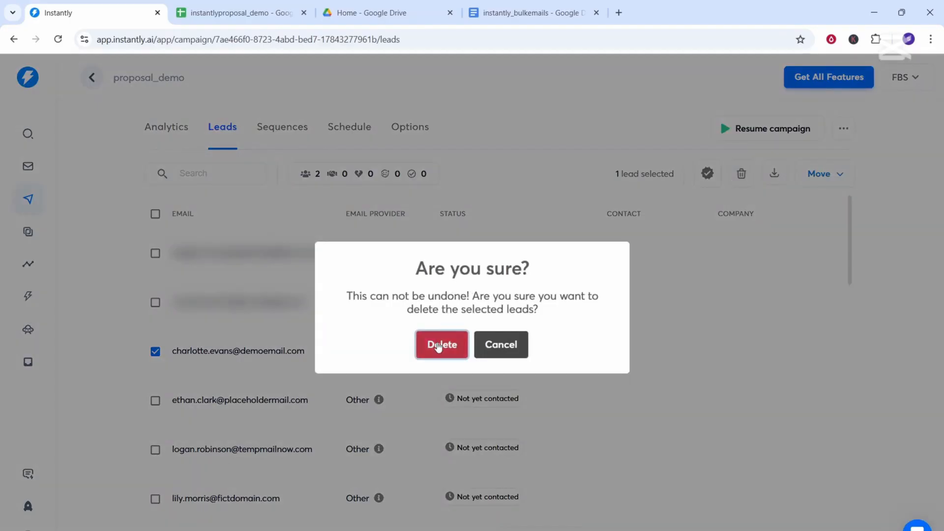
pyautogui.click(439, 345)
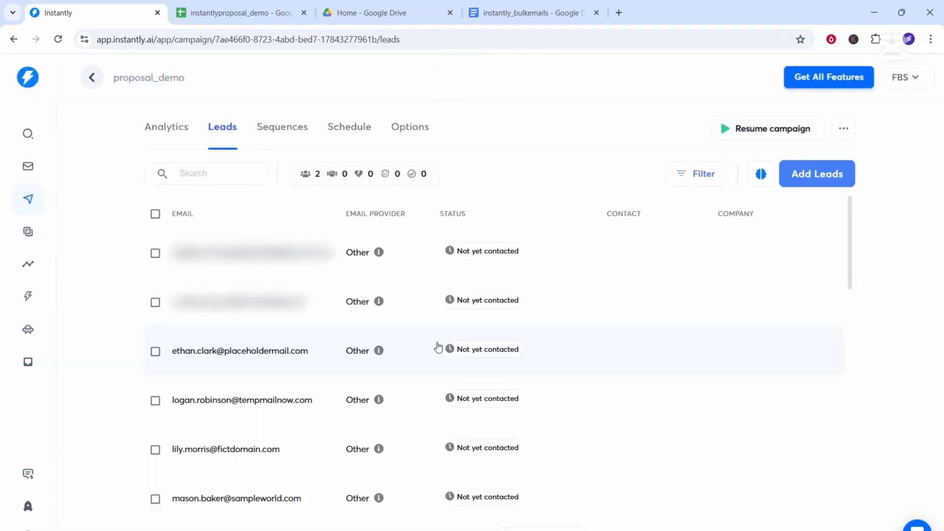
# Step: Select every lead on the current page and open the options for moving them
pyautogui.click(156, 214)
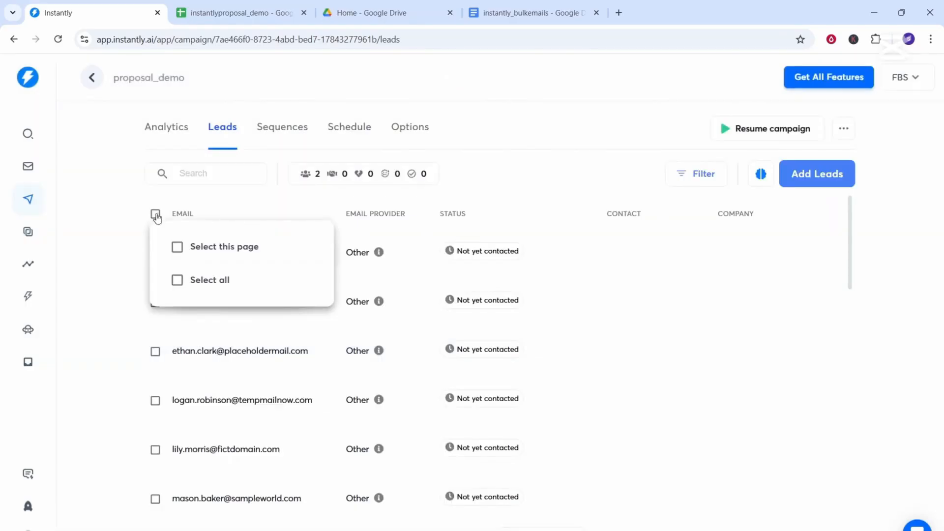
pyautogui.click(177, 247)
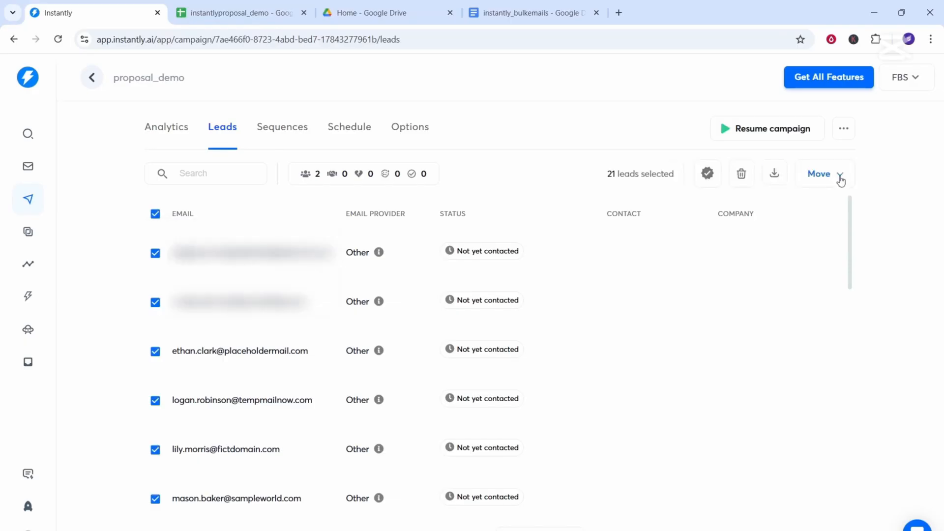
pyautogui.click(839, 176)
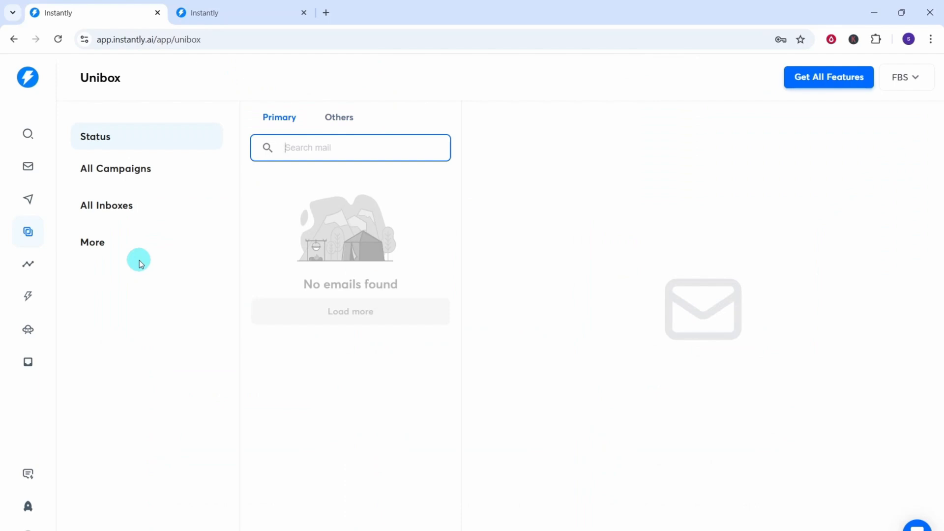
# Step: Create a new campaign named sales_proposal from the campaigns list
pyautogui.click(29, 199)
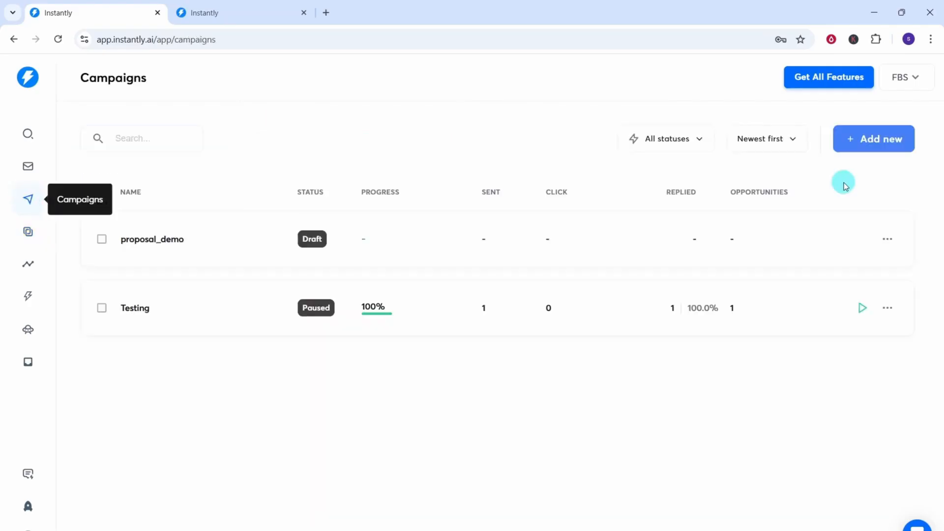
pyautogui.click(862, 143)
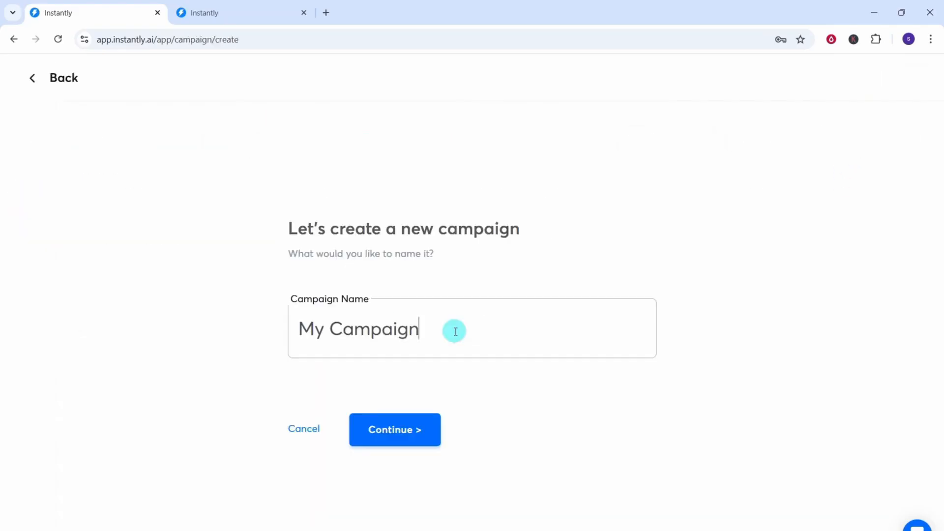
pyautogui.hotkey('ctrl', 'a')
pyautogui.write('sales_proposal')
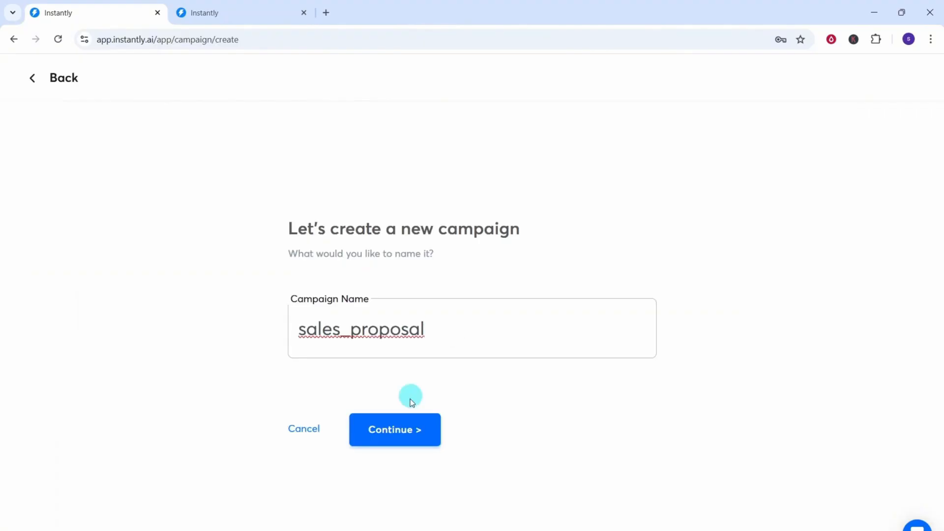
pyautogui.click(391, 435)
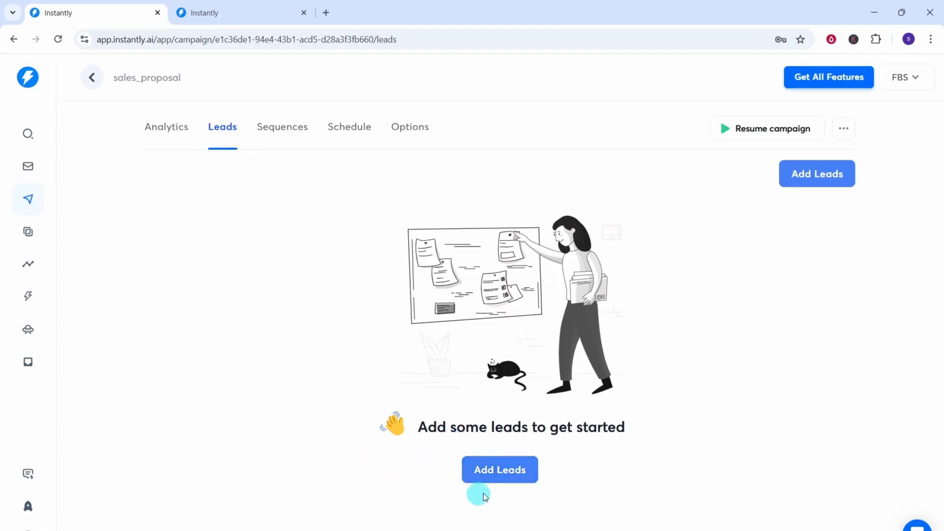
# Step: Upload all contacts from instantlyproposal_demo.csv to the sales_proposal campaign with the existing column mapping, and open its lead list
pyautogui.click(818, 181)
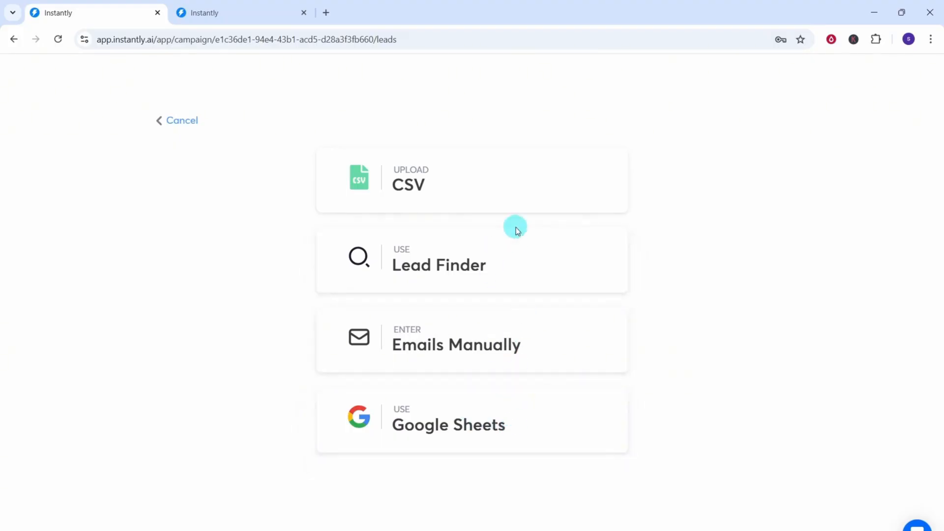
pyautogui.click(481, 177)
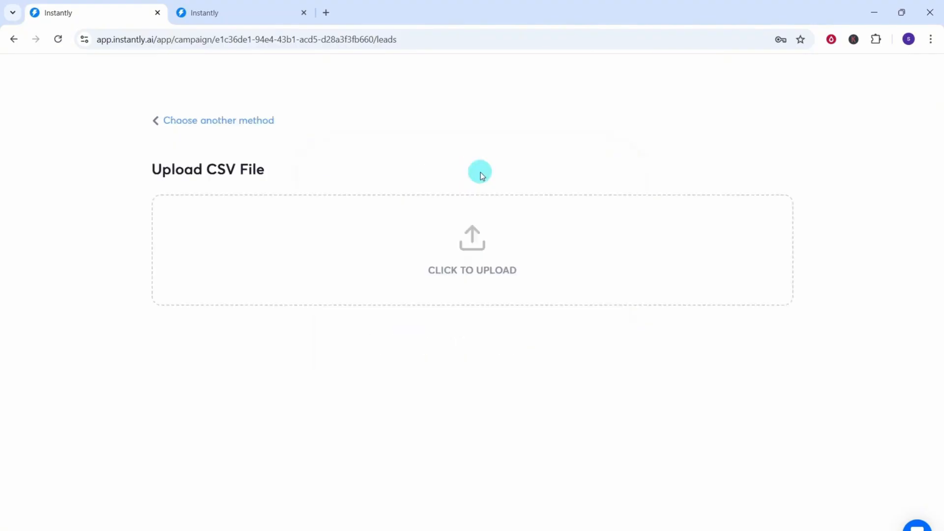
pyautogui.click(470, 256)
pyautogui.click(225, 97)
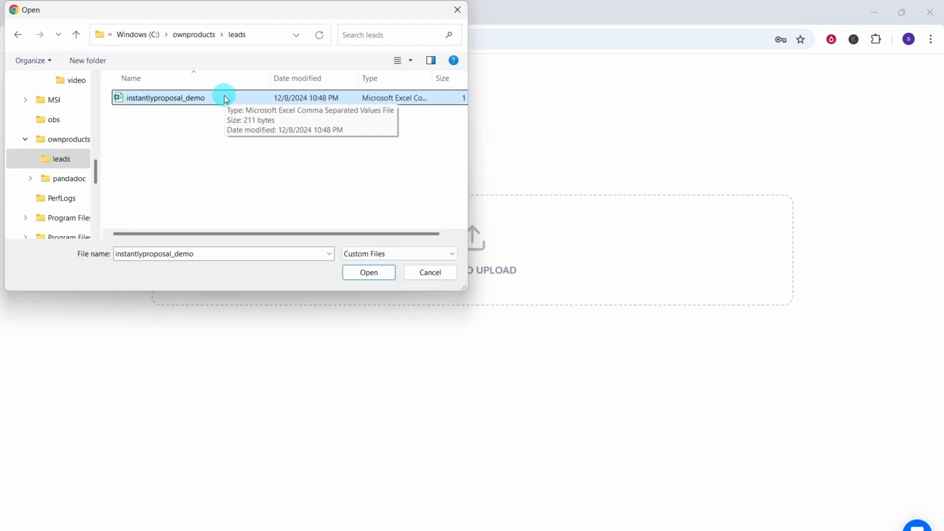
pyautogui.click(369, 274)
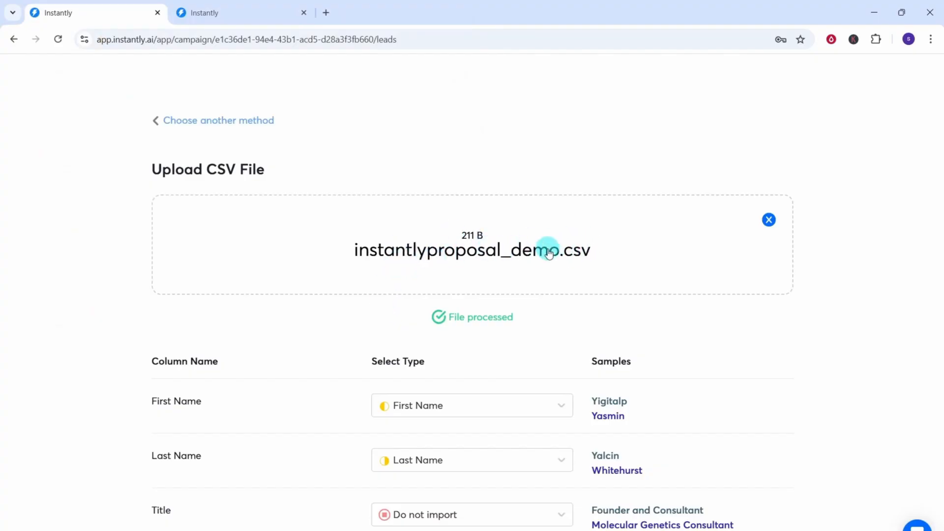
pyautogui.scroll(-5, 546, 249)
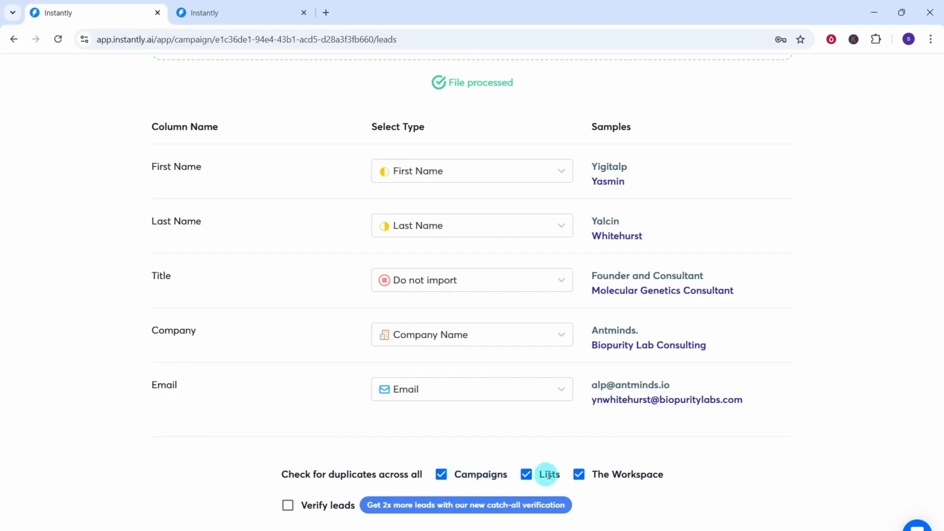
pyautogui.scroll(-3, 320, 383)
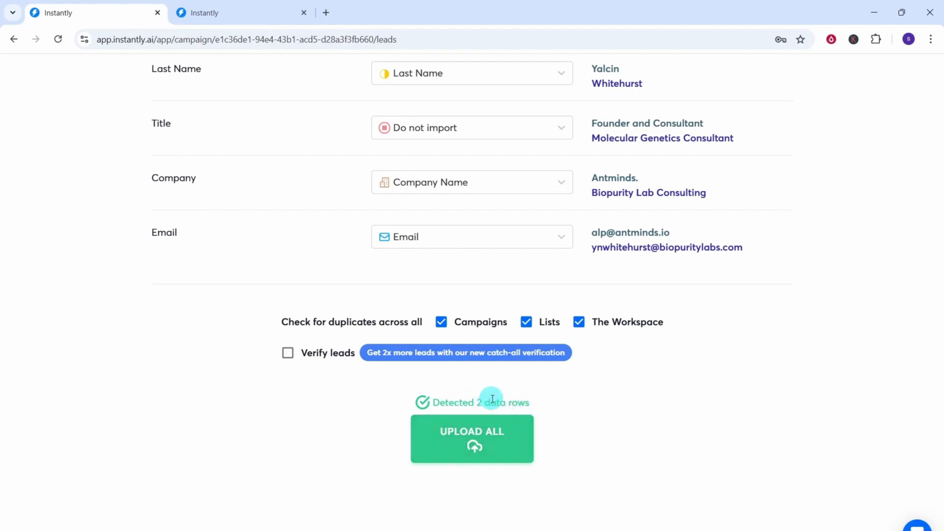
pyautogui.click(468, 442)
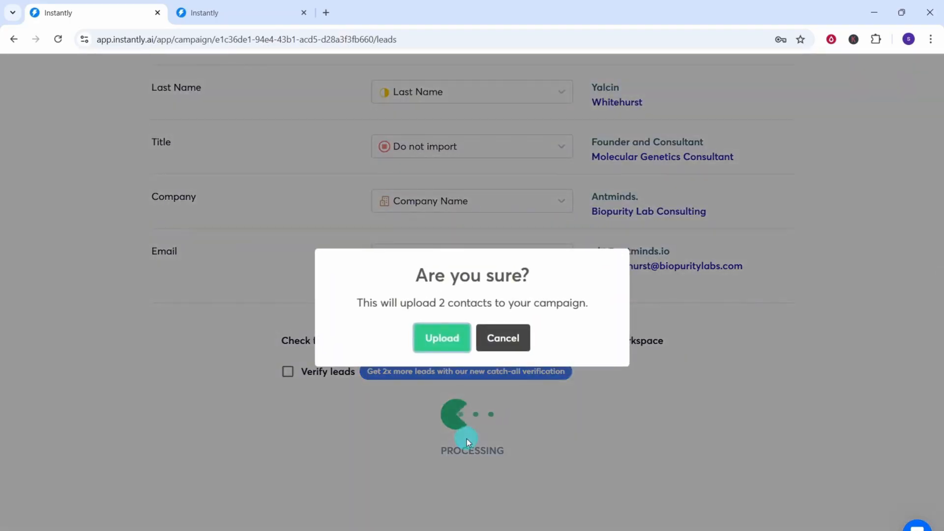
pyautogui.click(443, 344)
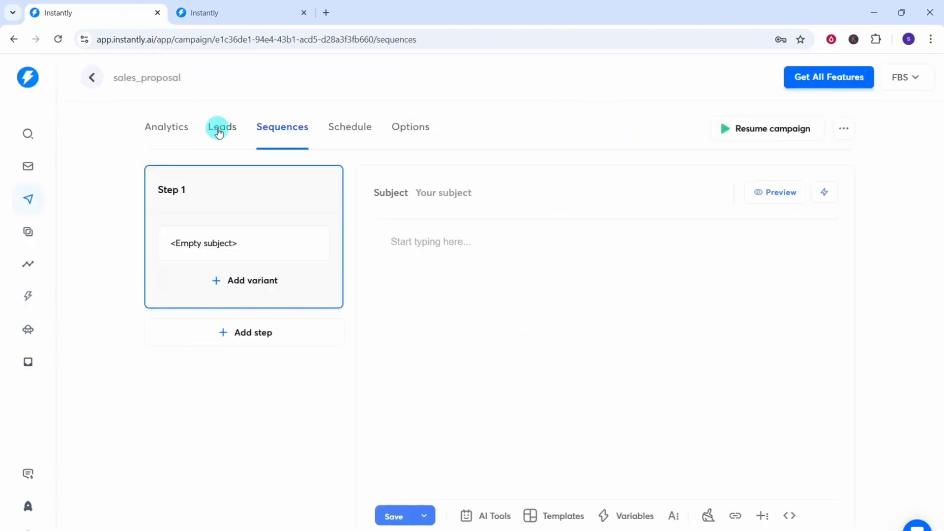
pyautogui.click(219, 129)
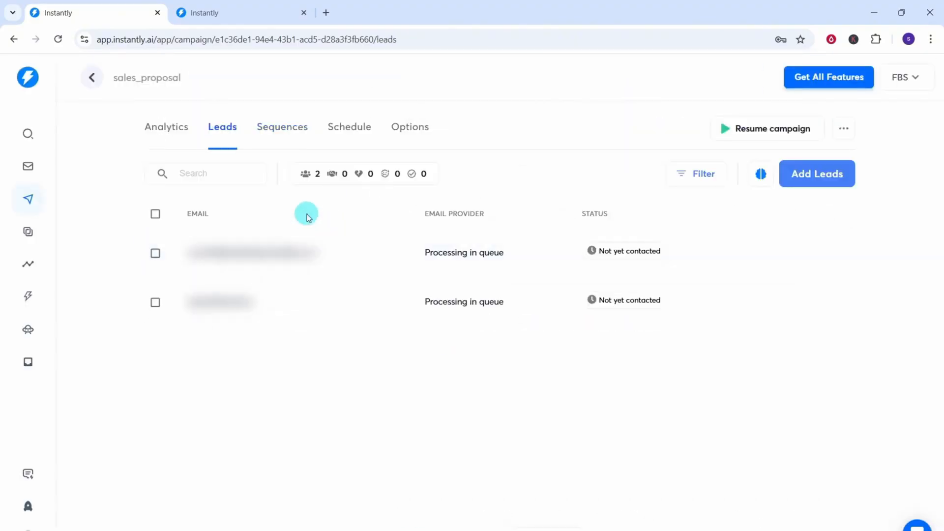
# Step: Set the subject of the sequence's Step 1 email to "question, {{firstName}}", using the First Name variable
pyautogui.click(276, 132)
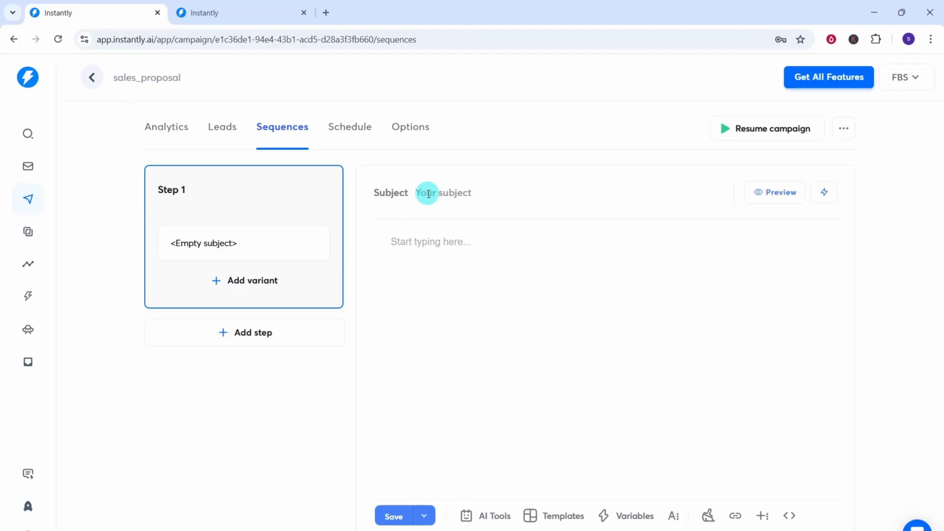
pyautogui.write('question,')
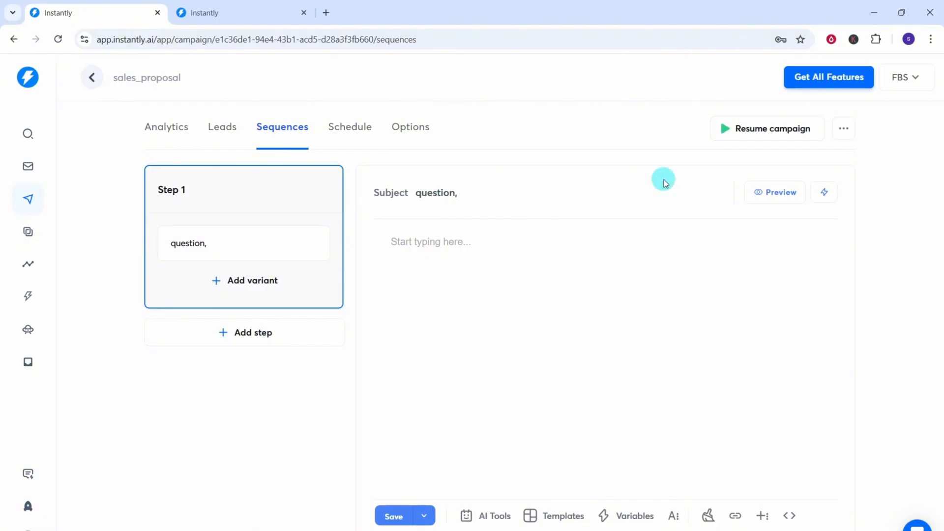
pyautogui.click(825, 193)
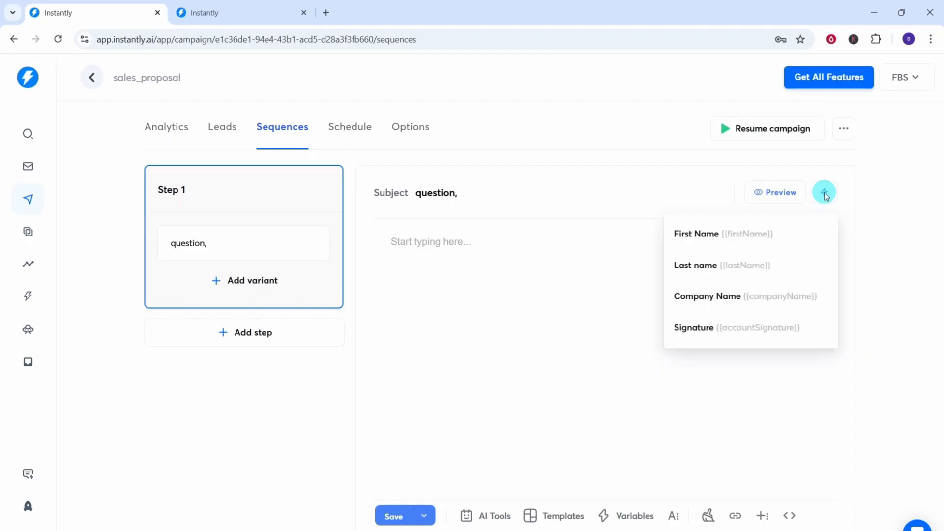
pyautogui.click(750, 230)
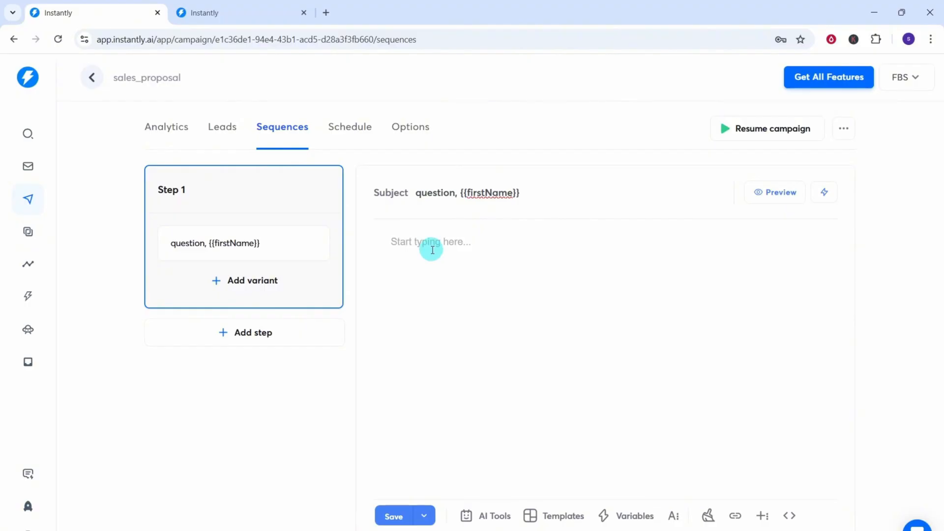
# Step: Fill the Step 1 email body with the Lead Generation template "LeadGen agency getting more clients Email 1"
pyautogui.click(551, 514)
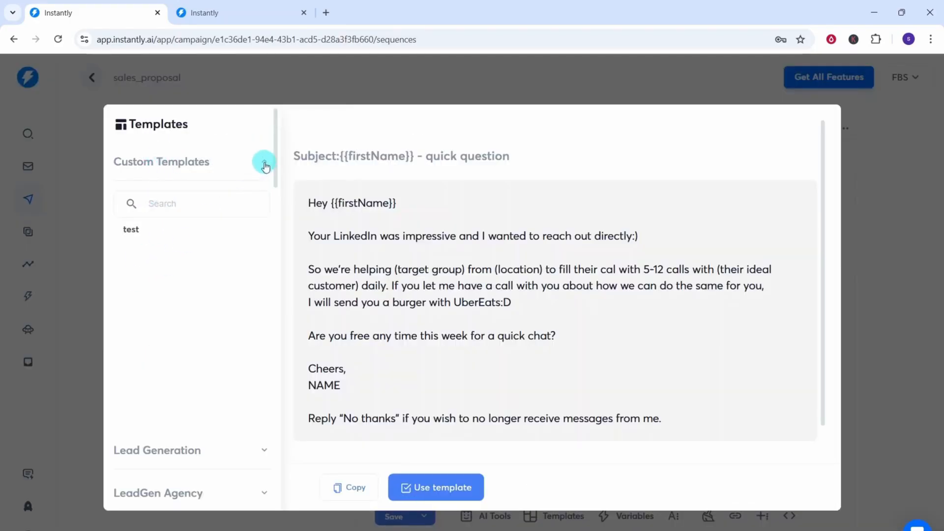
pyautogui.click(262, 163)
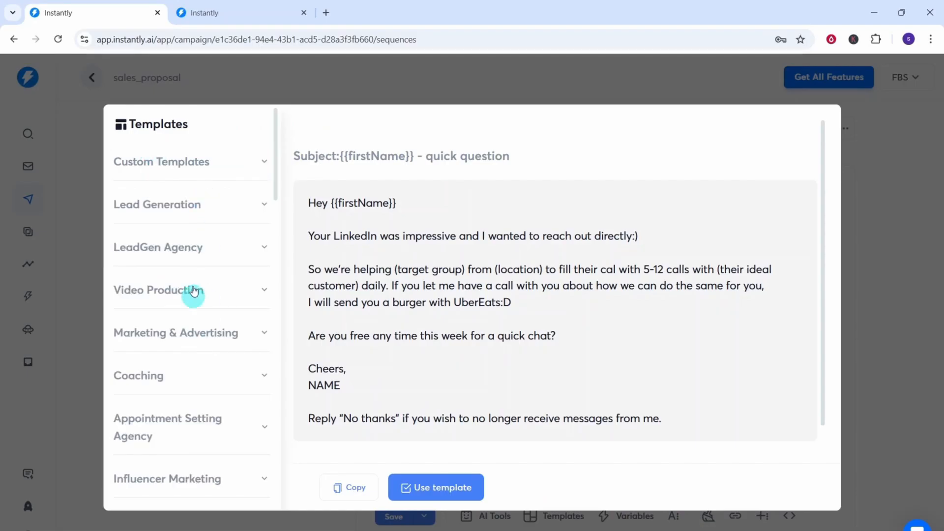
pyautogui.moveTo(274, 194)
pyautogui.mouseDown()
pyautogui.moveTo(268, 506)
pyautogui.moveTo(265, 354)
pyautogui.moveTo(284, 199)
pyautogui.mouseUp()
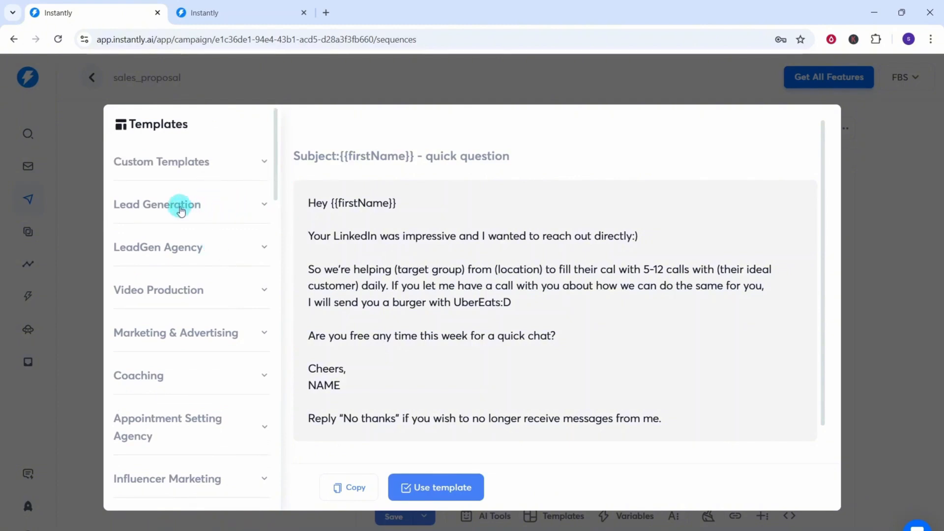
pyautogui.click(181, 209)
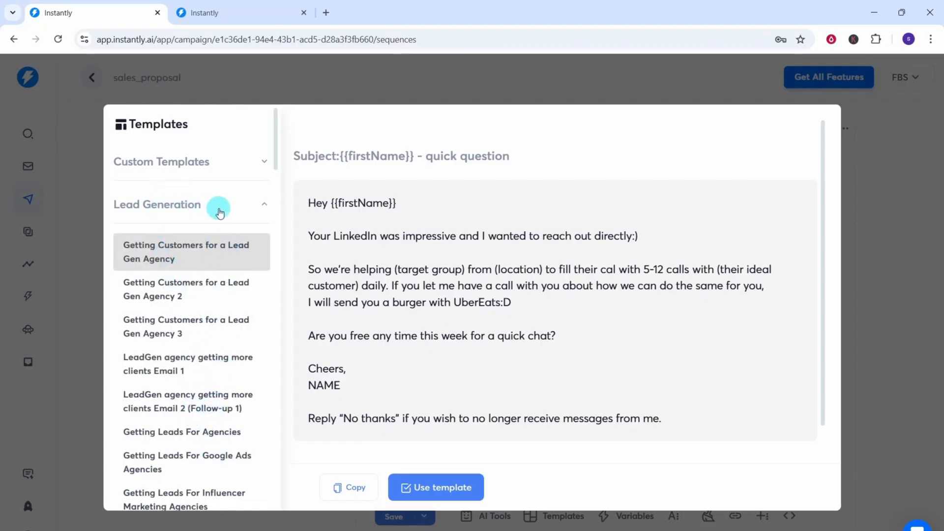
pyautogui.click(177, 294)
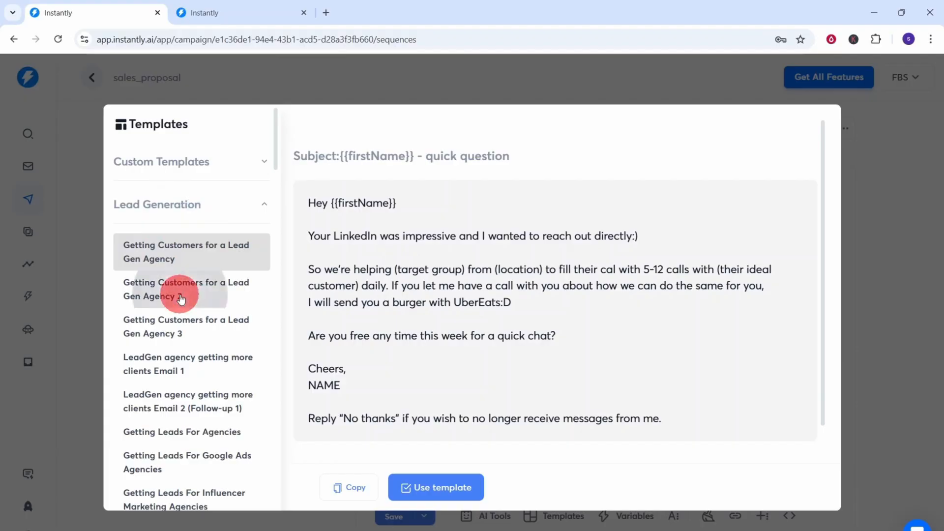
pyautogui.click(177, 333)
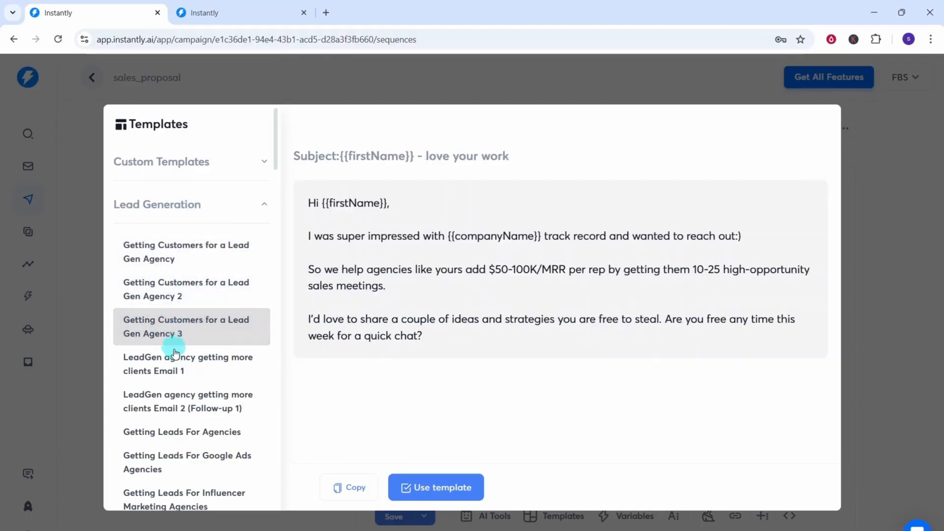
pyautogui.click(176, 364)
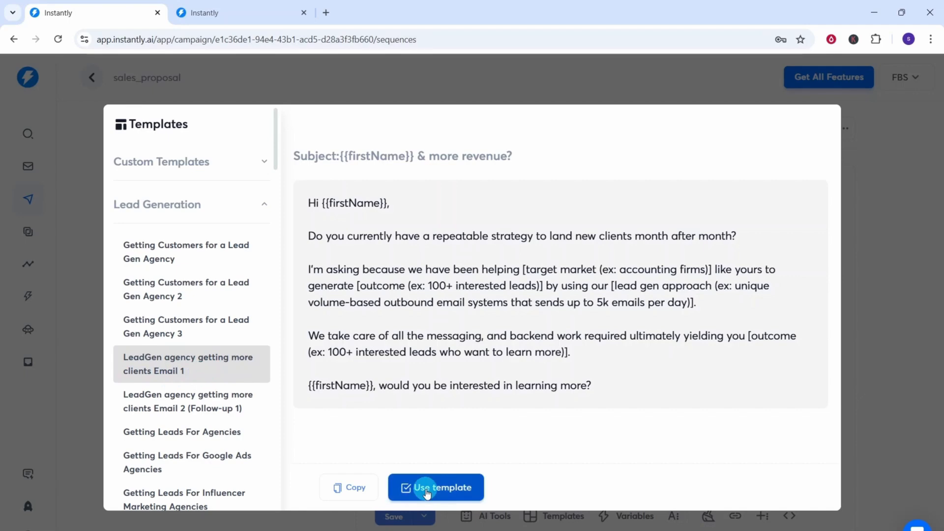
pyautogui.click(427, 493)
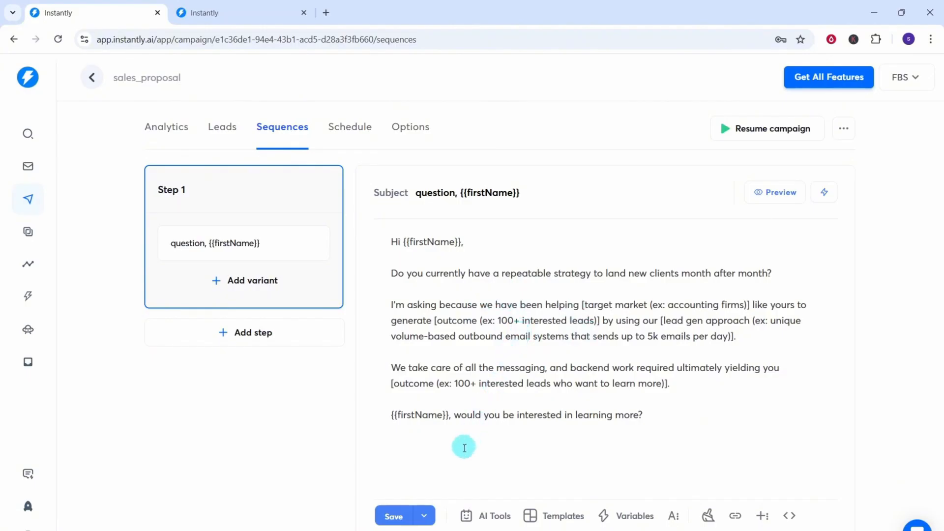
# Step: Save the Step 1 email as a custom template named sales
pyautogui.click(424, 518)
pyautogui.click(434, 492)
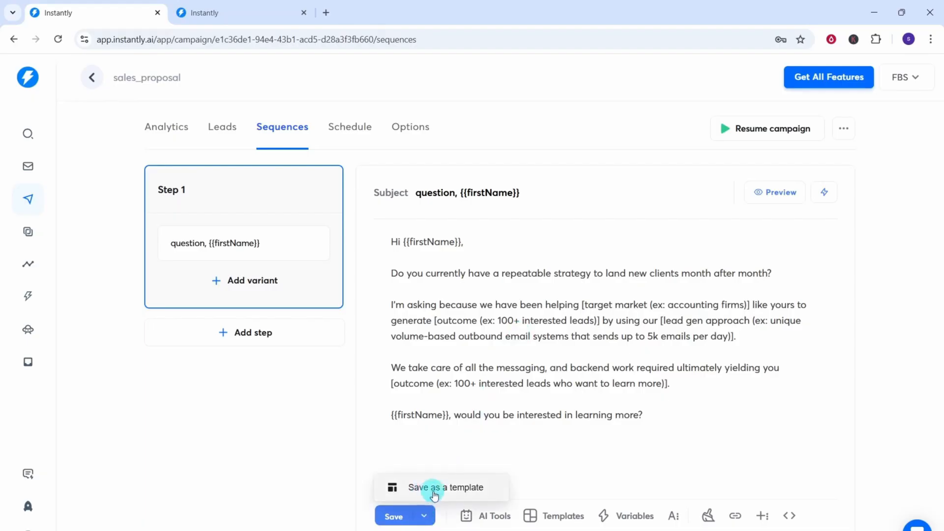
pyautogui.click(460, 492)
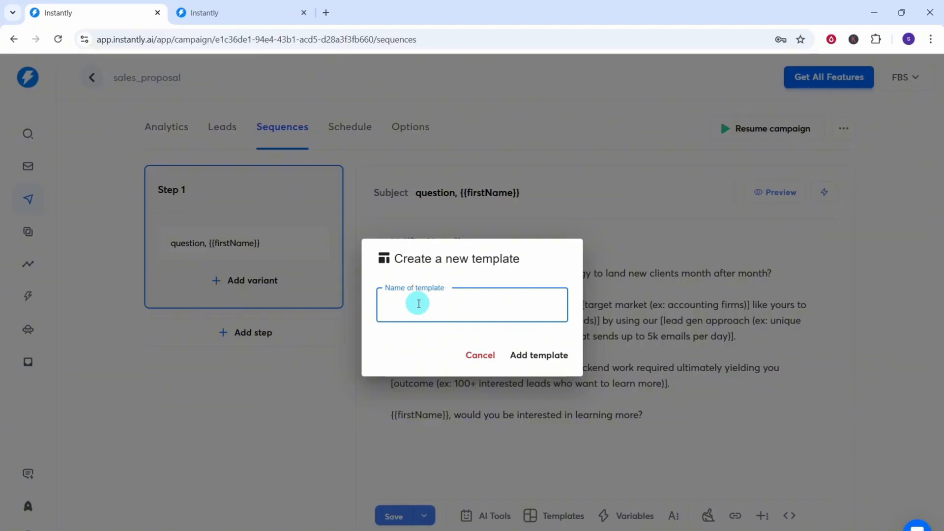
pyautogui.write('sales')
pyautogui.click(538, 354)
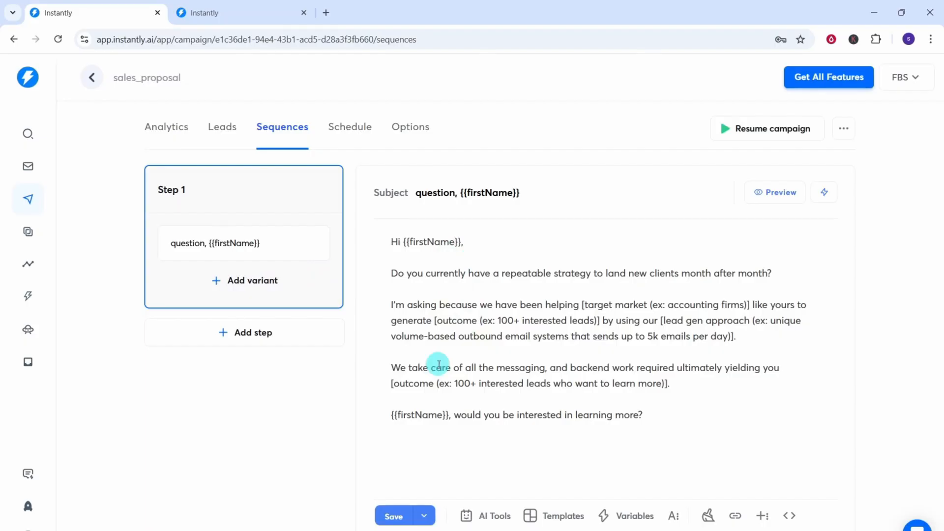
# Step: Add Step 2 to the sequence using the Lead Generation template "Getting Customers for a Leadgen Agency Email 2 (Followup 1)"
pyautogui.click(252, 335)
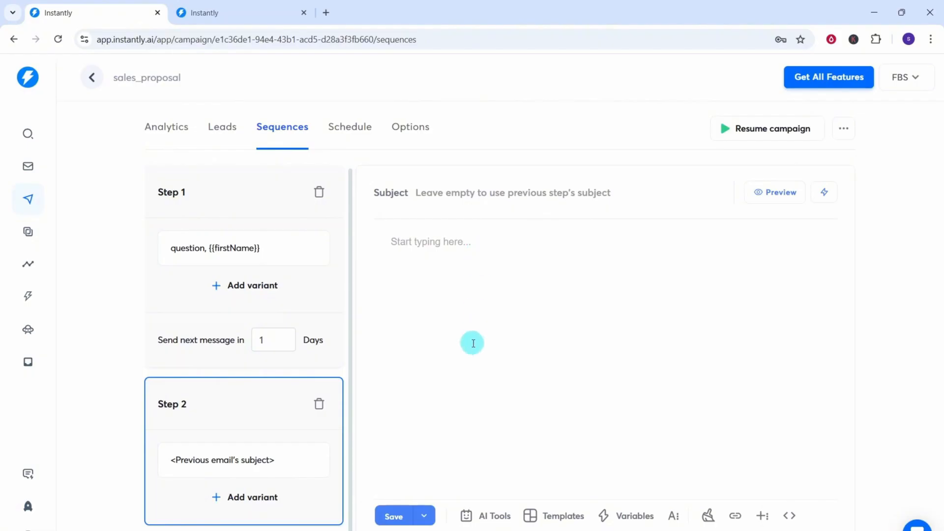
pyautogui.click(545, 520)
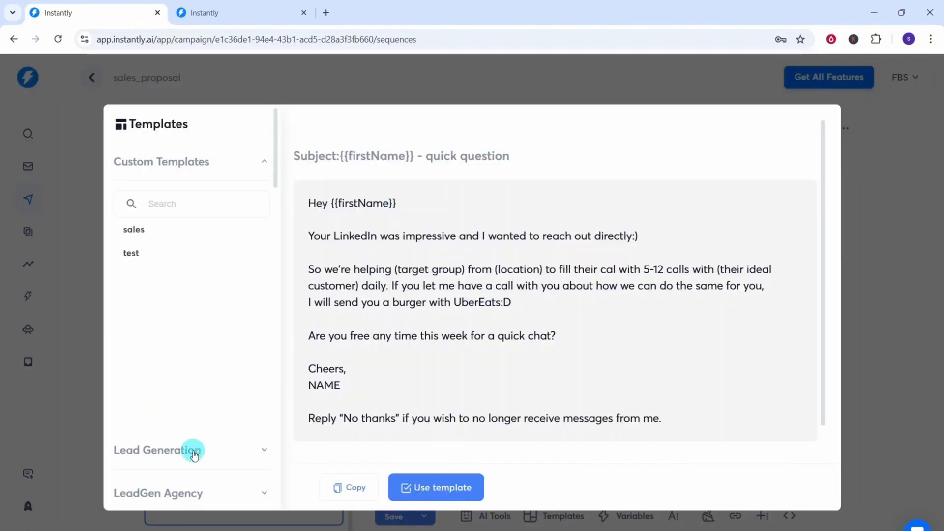
pyautogui.click(194, 451)
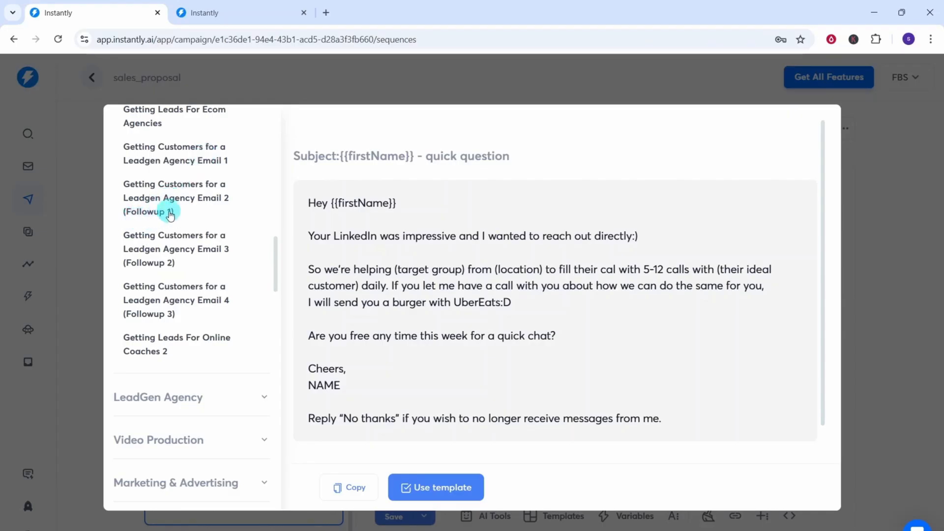
pyautogui.click(167, 197)
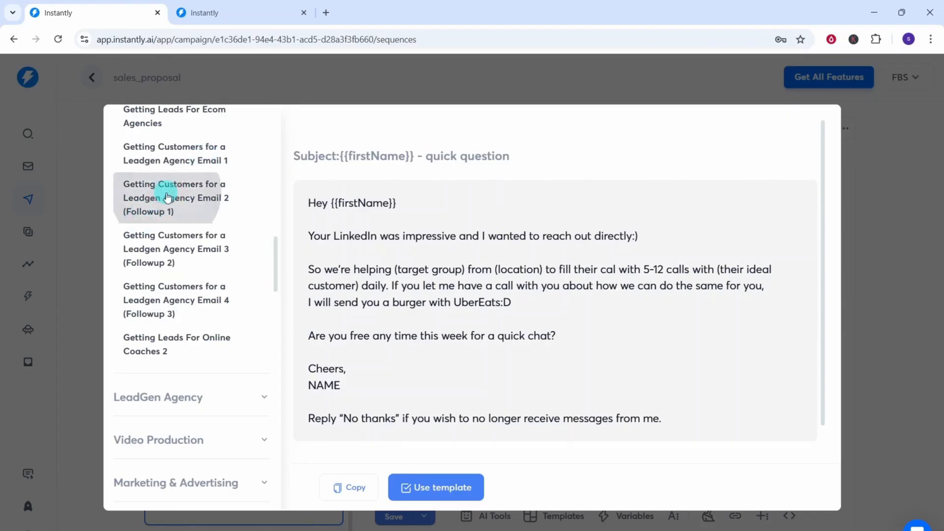
pyautogui.click(424, 489)
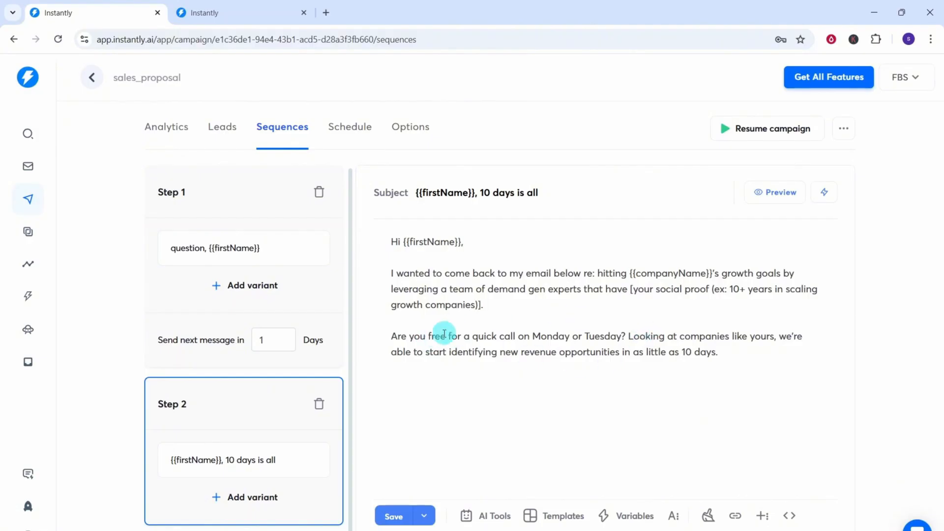
# Step: Set the wait between Step 1 and the next message to 2 days
pyautogui.click(273, 345)
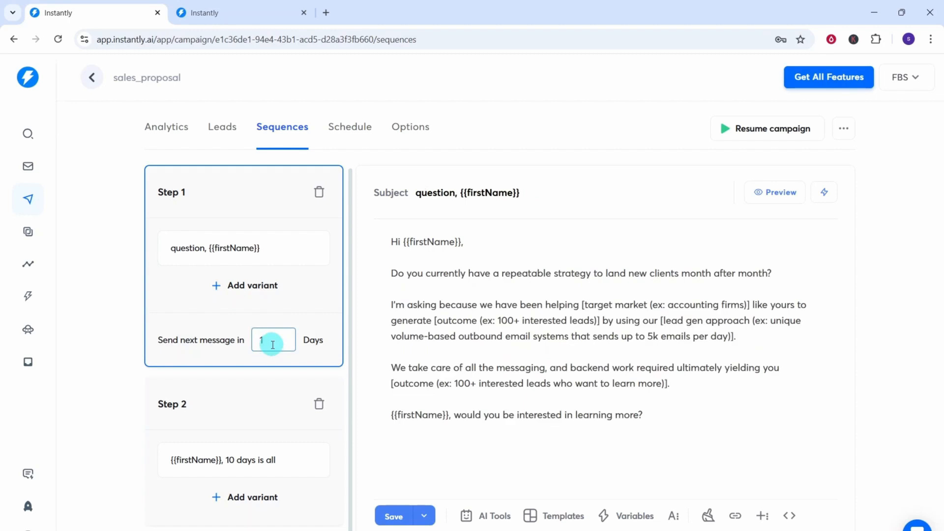
pyautogui.press('BackSpace')
pyautogui.write('2')
# Step: Add Step 3 to the sequence with the body of the Lead Generation template "Getting Customers for a Leadgen Agency Email 3 (Followup 2)" and save it
pyautogui.click(267, 460)
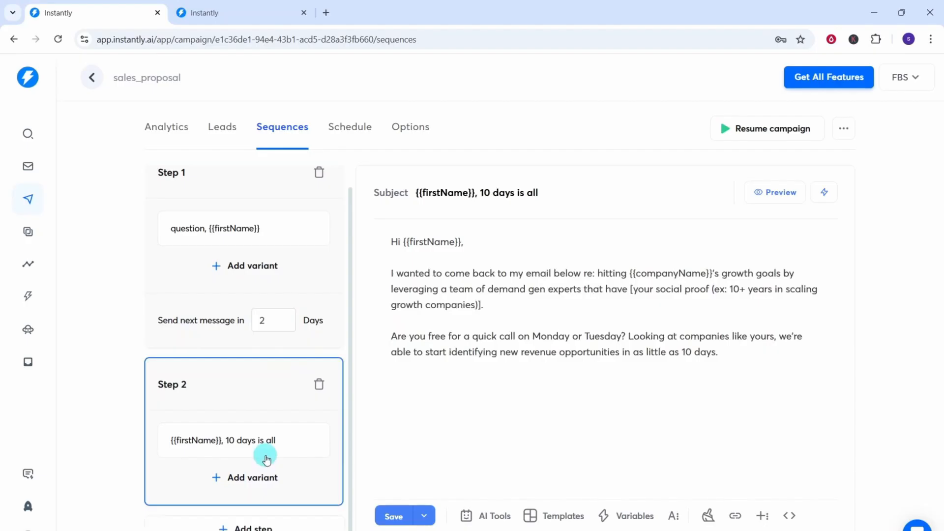
pyautogui.click(249, 526)
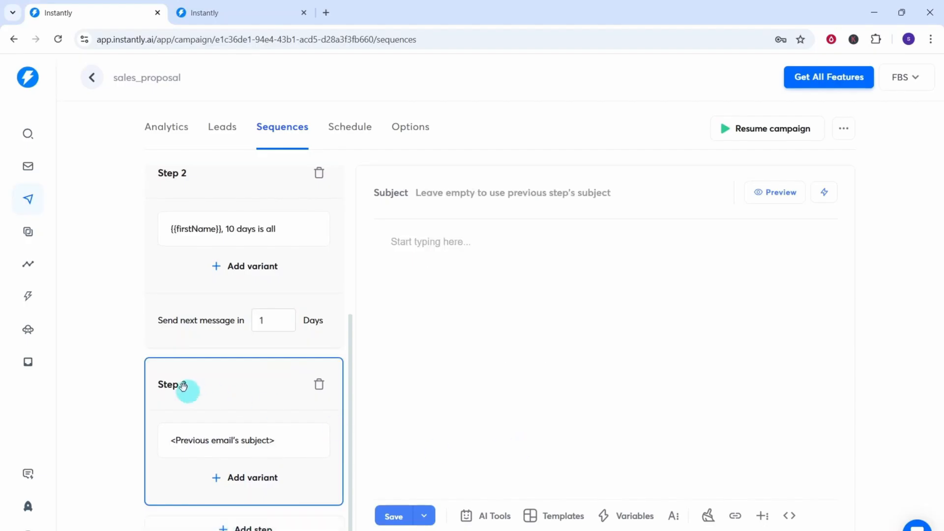
pyautogui.click(557, 517)
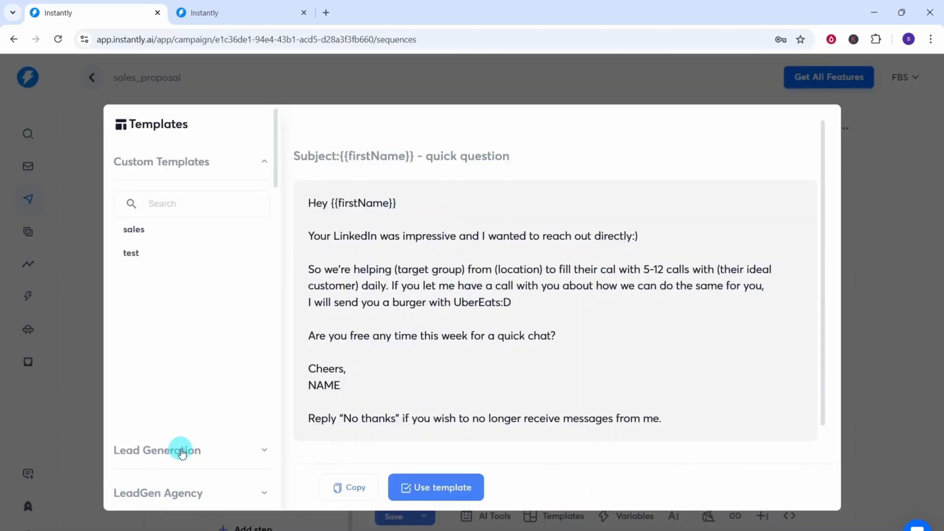
pyautogui.click(182, 452)
pyautogui.scroll(-5, 152, 306)
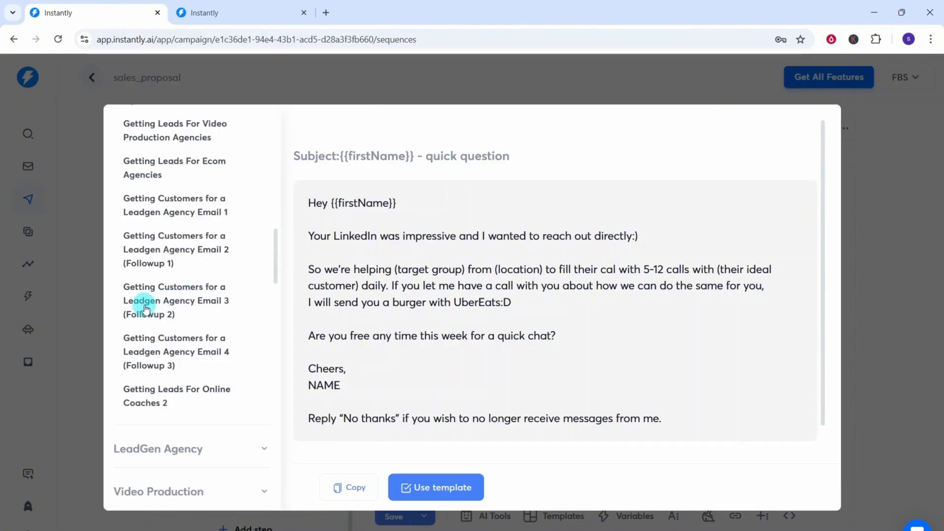
pyautogui.click(146, 308)
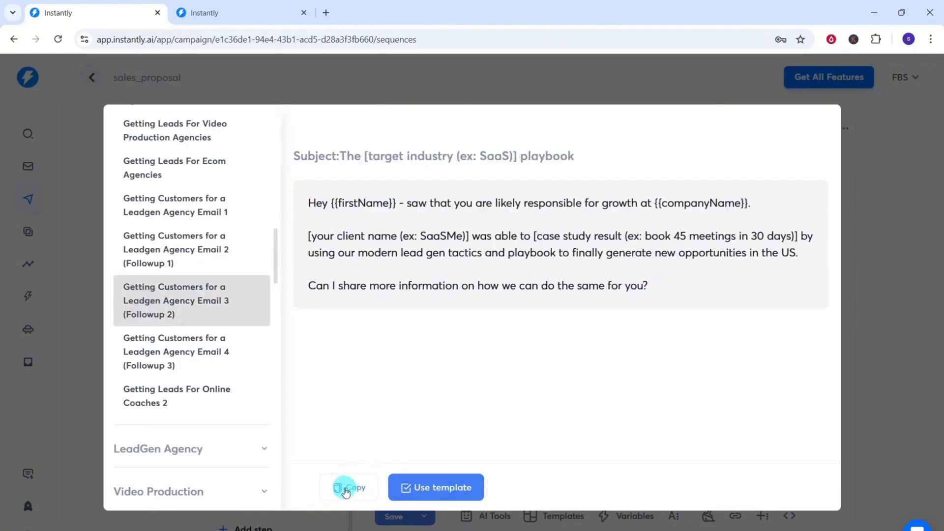
pyautogui.click(346, 489)
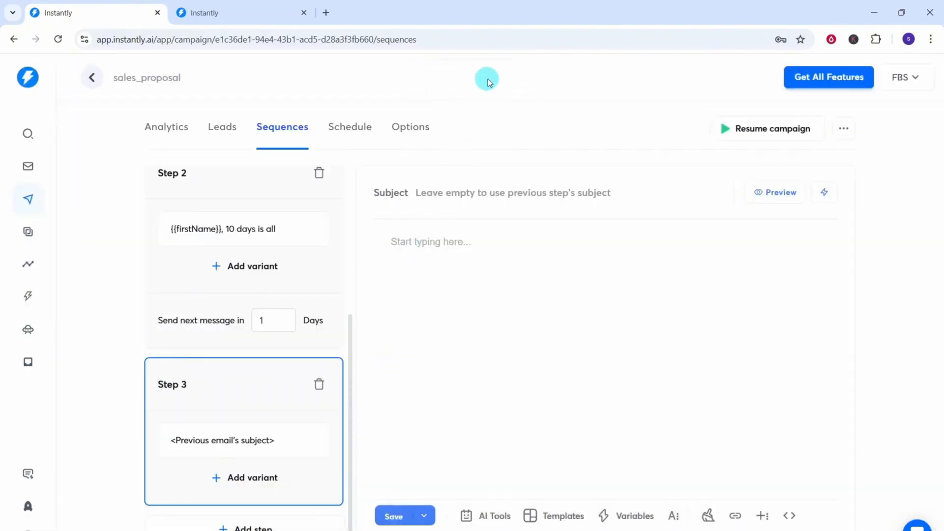
pyautogui.click(400, 241)
pyautogui.write('Hey {{firstName}} - saw that you are likely responsible for growth at {{companyName}}.  [your client name (ex: SaaSMe)] was able to [case study result (ex: book 45 meetings in 30 days)] by using our modern lead gen tactics and playbook to finally generate new opportunities in the US.  Can I share more information on how we can do the same for you?')
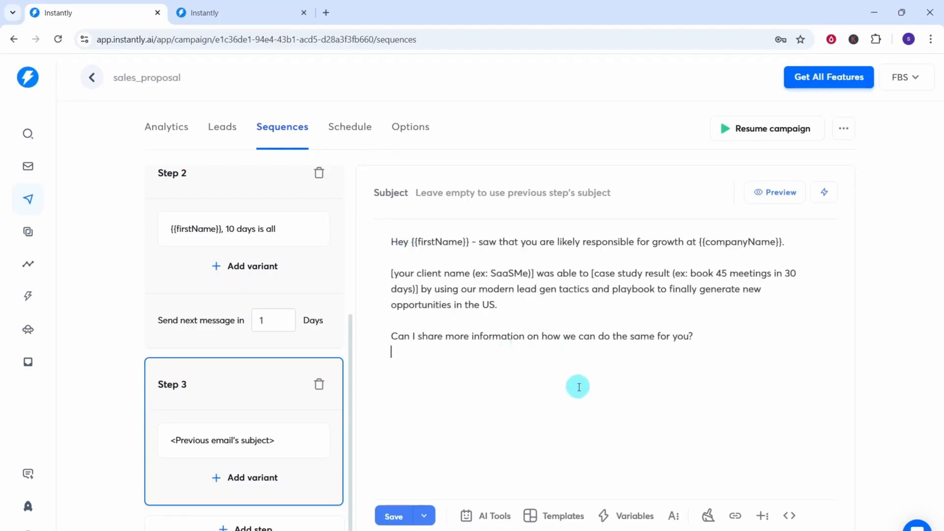
pyautogui.click(396, 517)
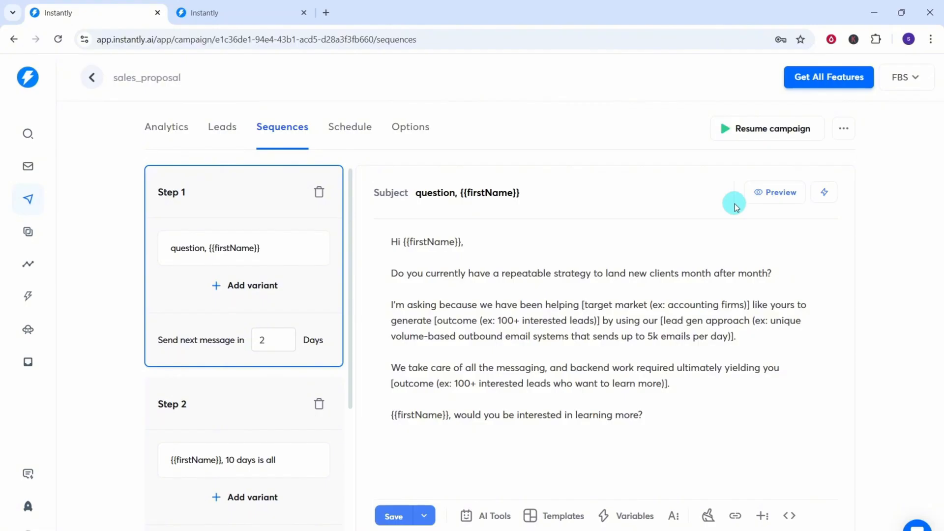
# Step: Preview the Step 1 email of the sequence
pyautogui.click(776, 192)
# Step: Set the campaign schedule's timezone to Central Time (US & Canada) (UTC-06:00) and its end time to 5:00 PM
pyautogui.click(350, 128)
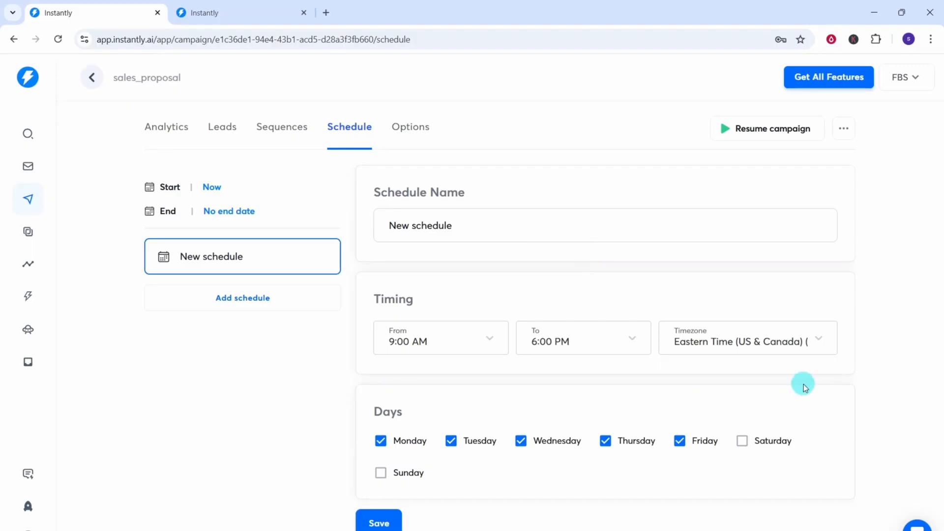
pyautogui.click(819, 339)
pyautogui.scroll(2, 719, 228)
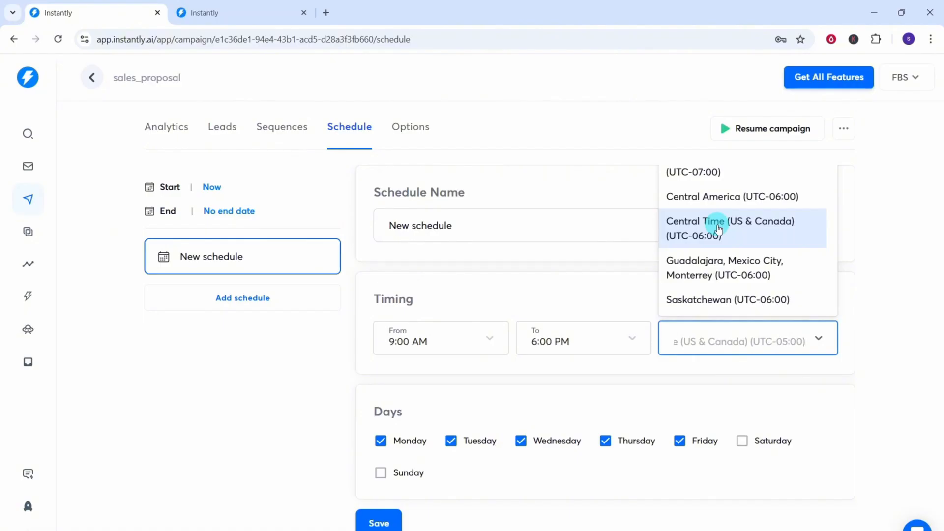
pyautogui.click(719, 229)
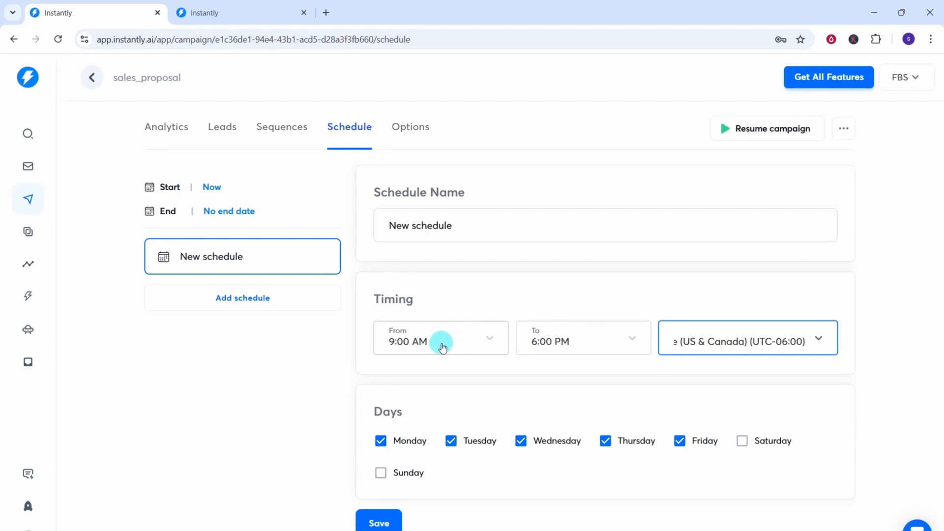
pyautogui.click(631, 342)
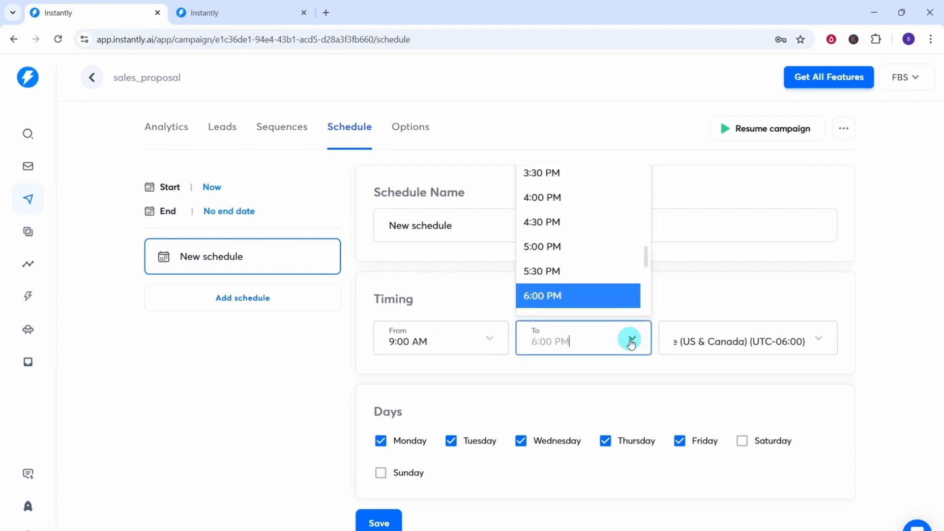
pyautogui.click(542, 247)
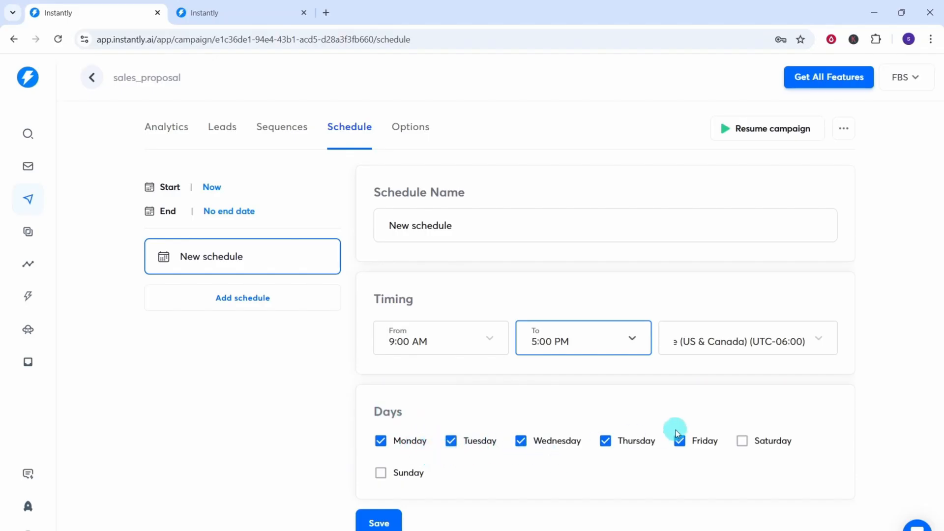
# Step: Rename the schedule as sales and save it
pyautogui.click(463, 230)
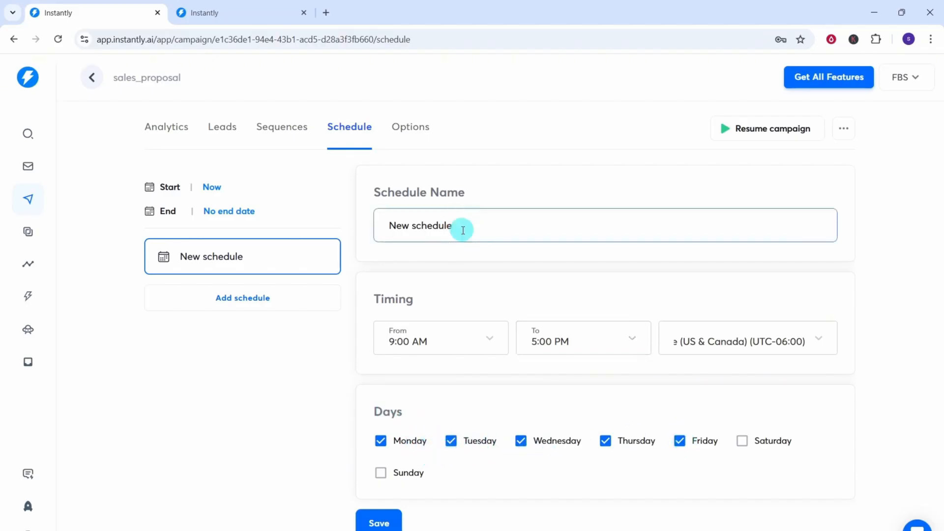
pyautogui.hotkey('ctrl', 'a')
pyautogui.write('sales')
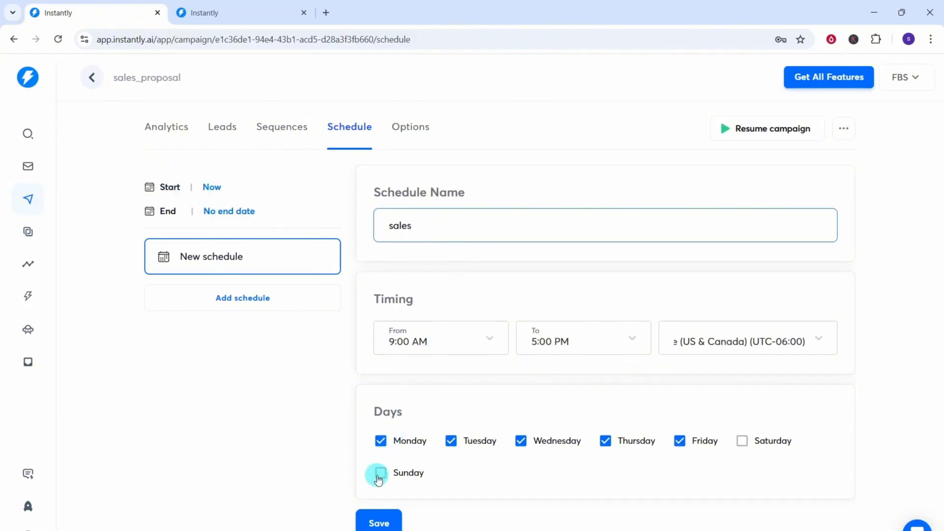
pyautogui.click(379, 519)
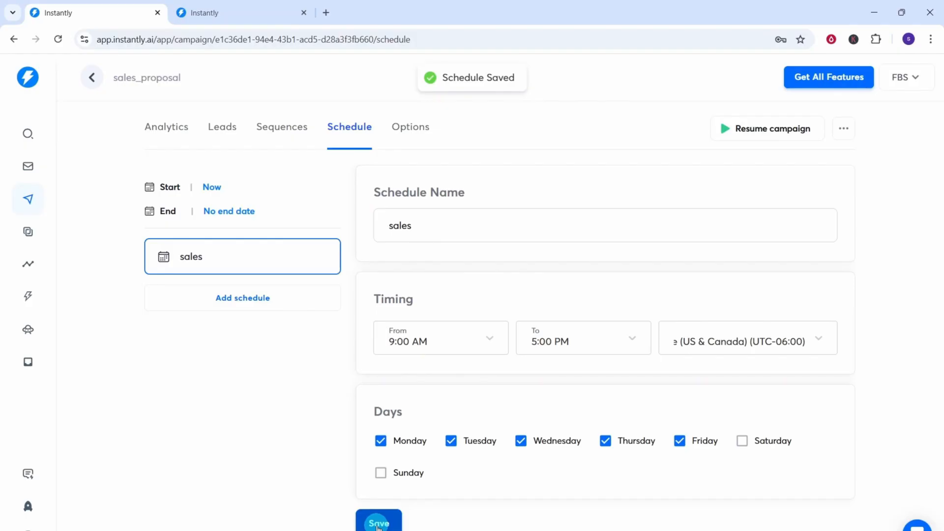
# Step: Choose the email accounts the sales_proposal campaign sends from in its options
pyautogui.click(412, 131)
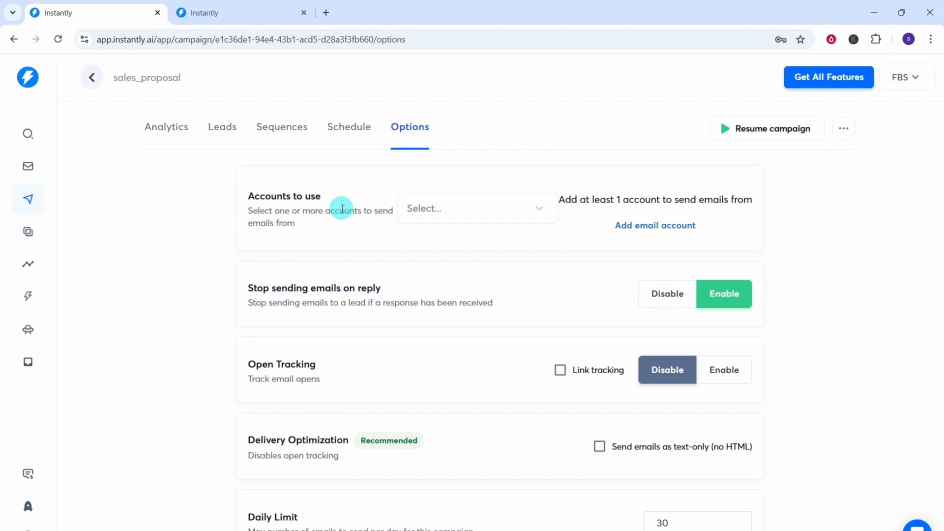
pyautogui.click(541, 209)
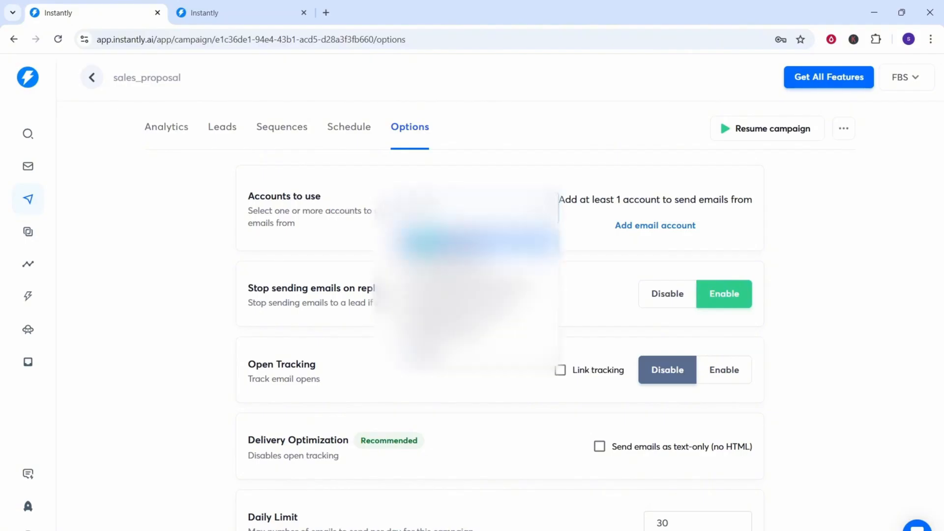
pyautogui.click(428, 243)
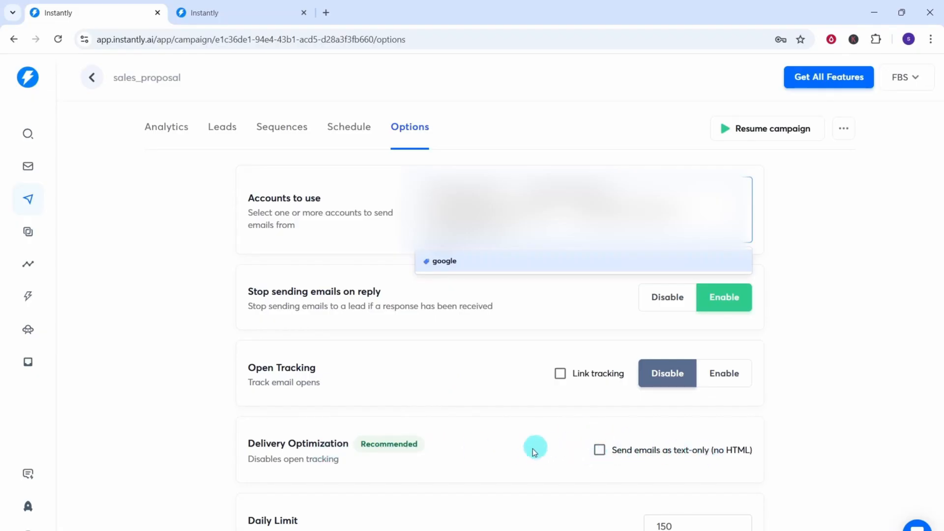
# Step: Review the daily limit and the advanced options through CC and BCC, and launch the sales_proposal campaign
pyautogui.scroll(-3, 556, 447)
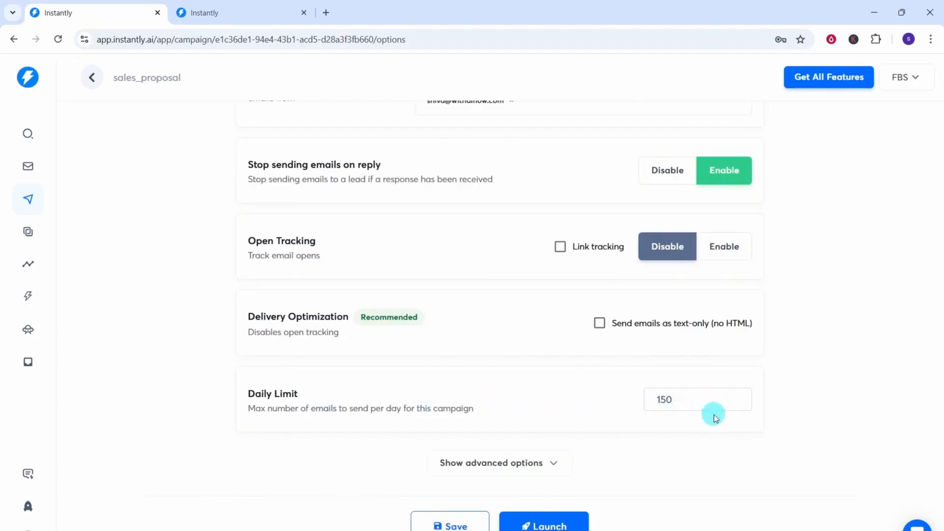
pyautogui.click(554, 465)
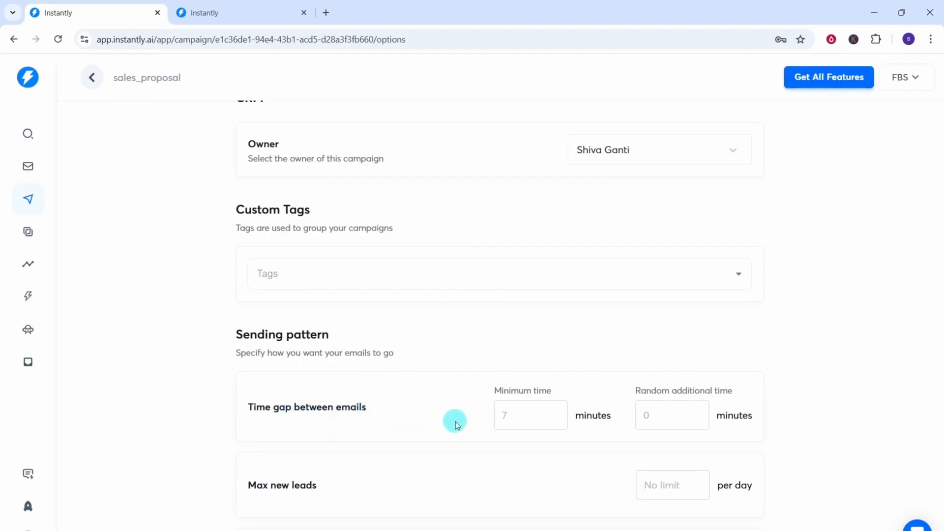
pyautogui.scroll(-7, 455, 423)
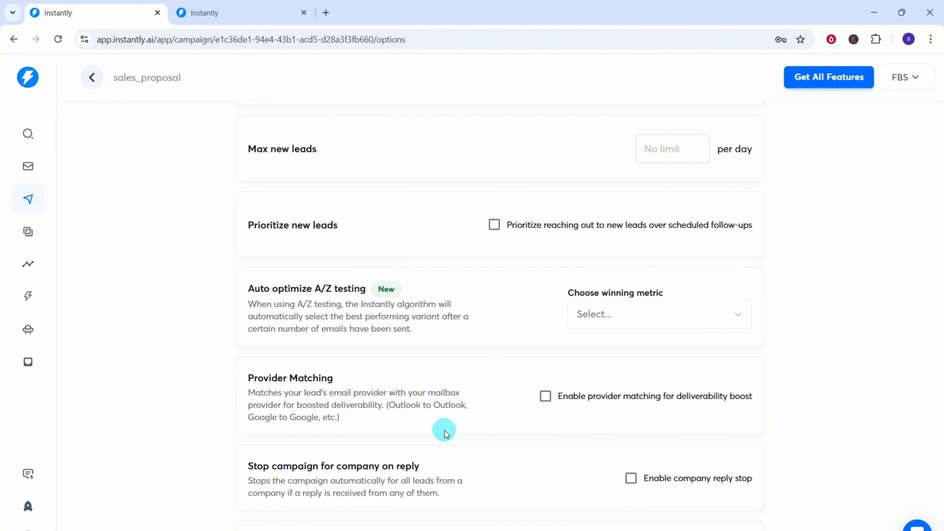
pyautogui.scroll(-6, 445, 431)
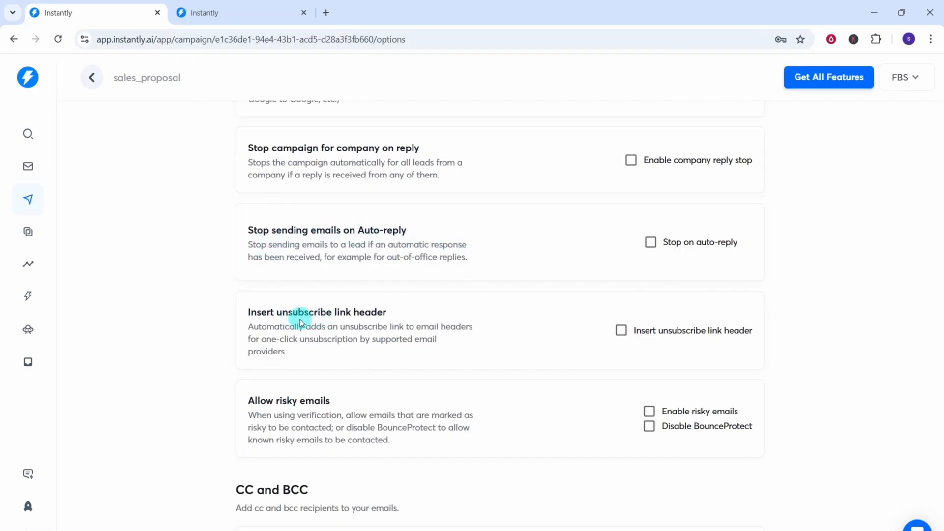
pyautogui.scroll(-5, 431, 339)
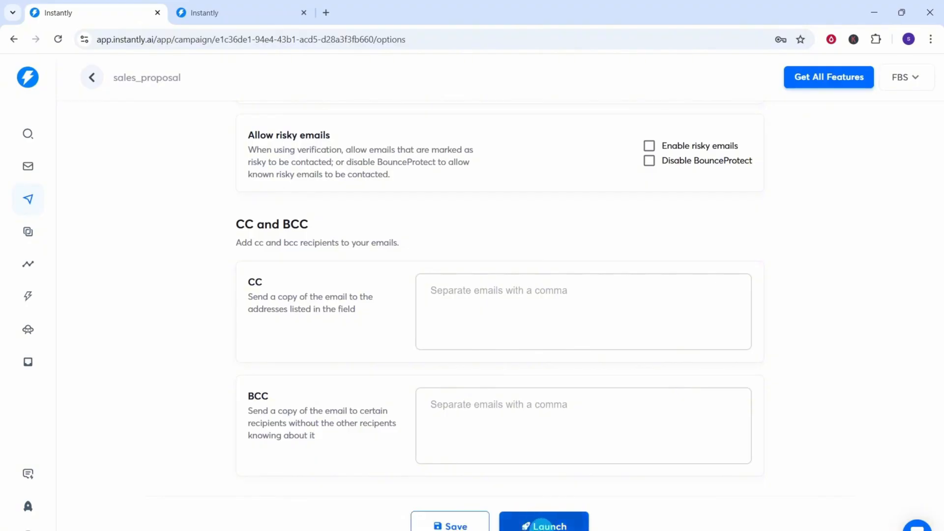
pyautogui.click(542, 524)
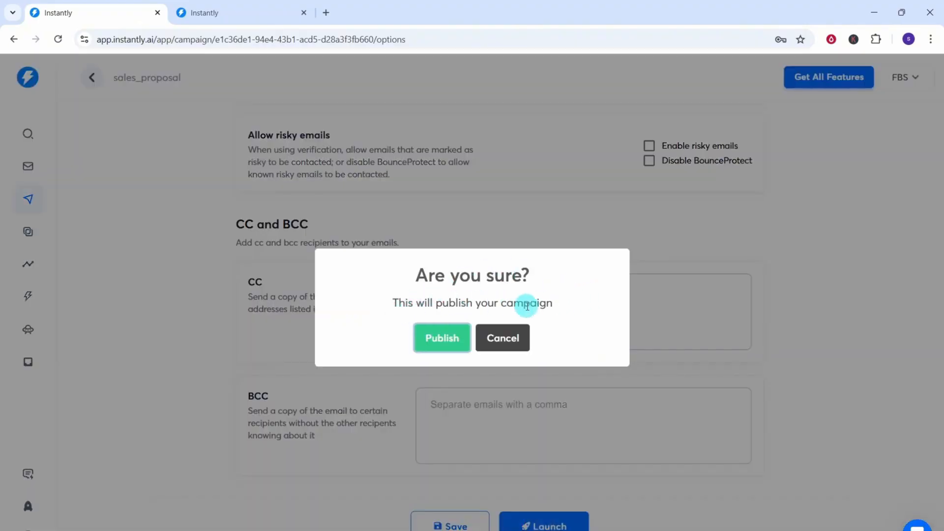